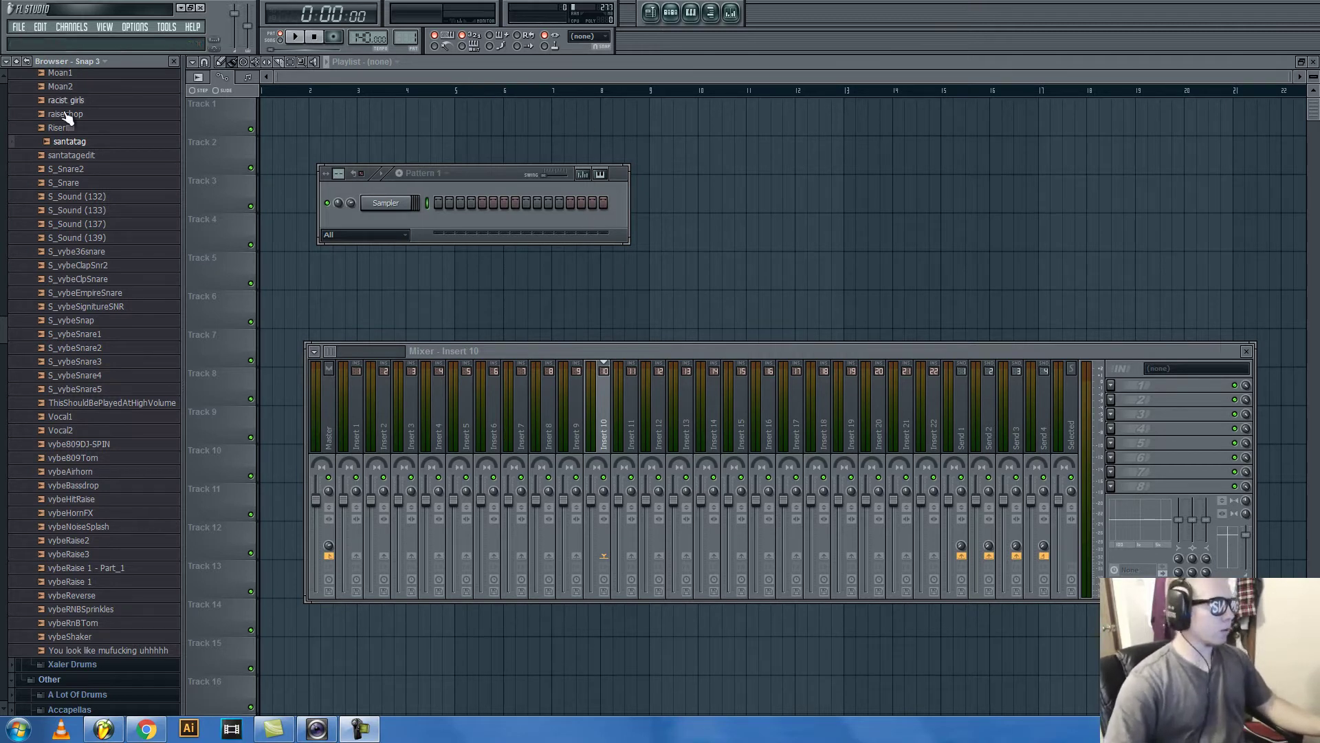
Preview the santatagedit sample and look through the Scarlett 8i6, SM57 and XLR cable image searches in Chrome.
left_click(76, 156)
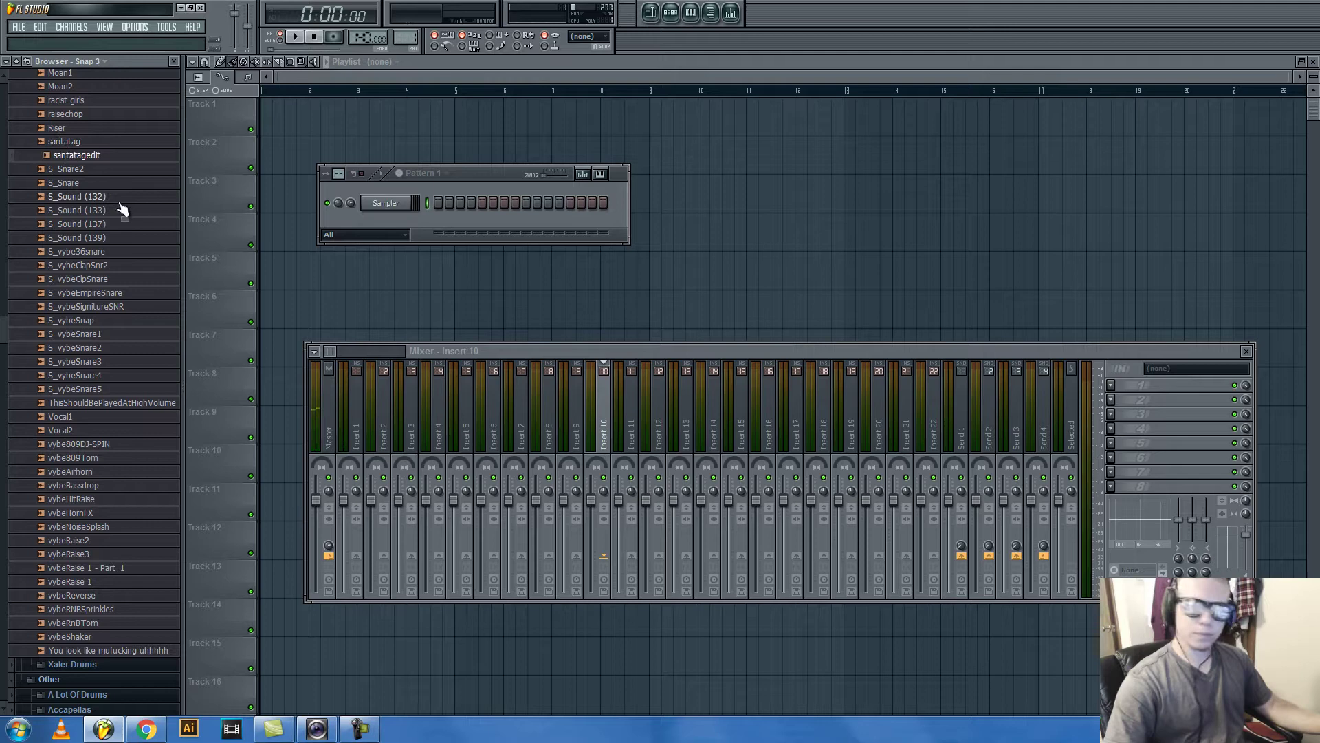
left_click(146, 730)
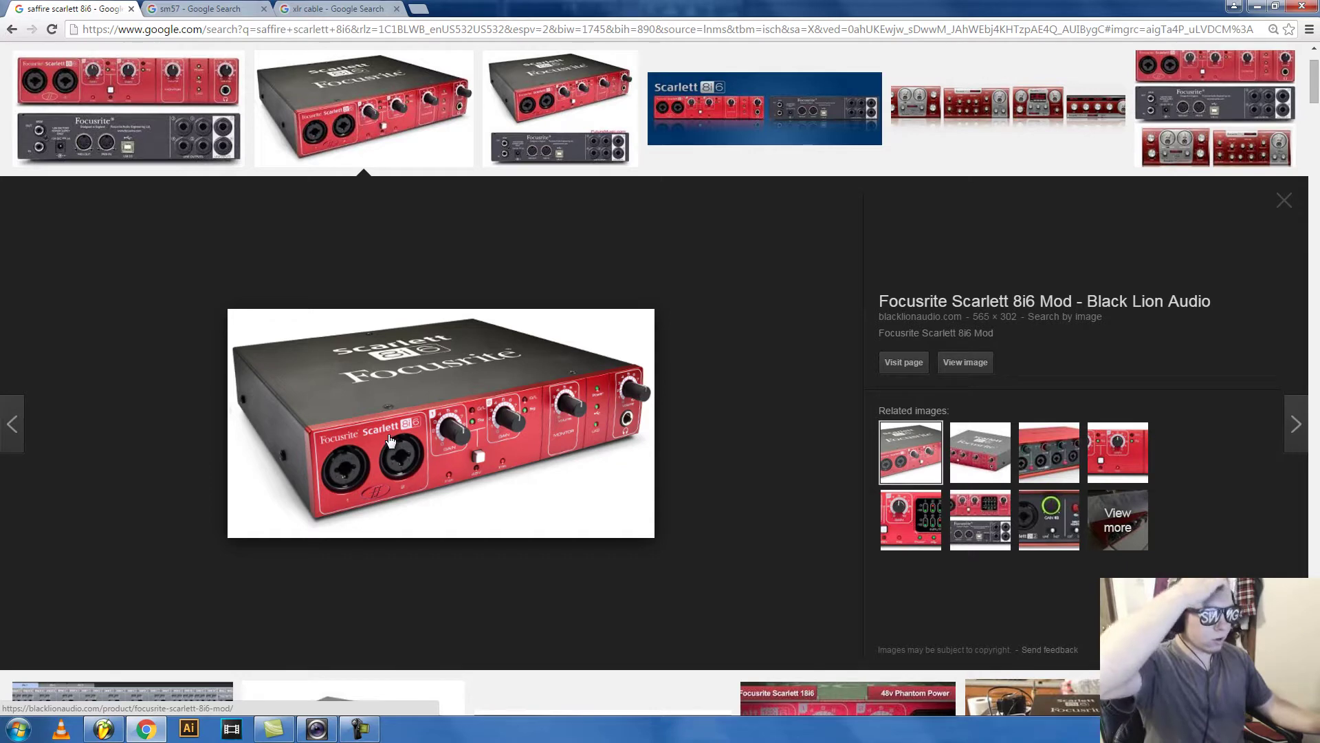
key("ctrl+Tab")
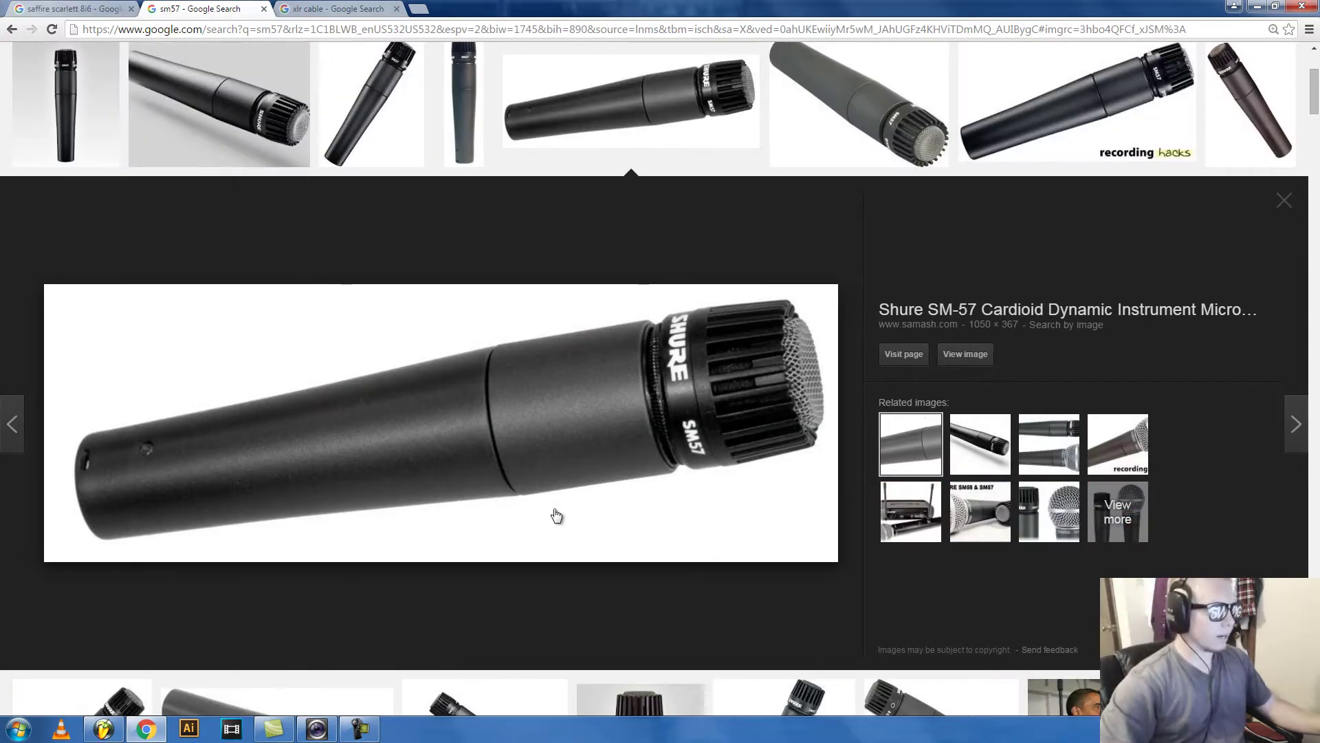
left_click(359, 7)
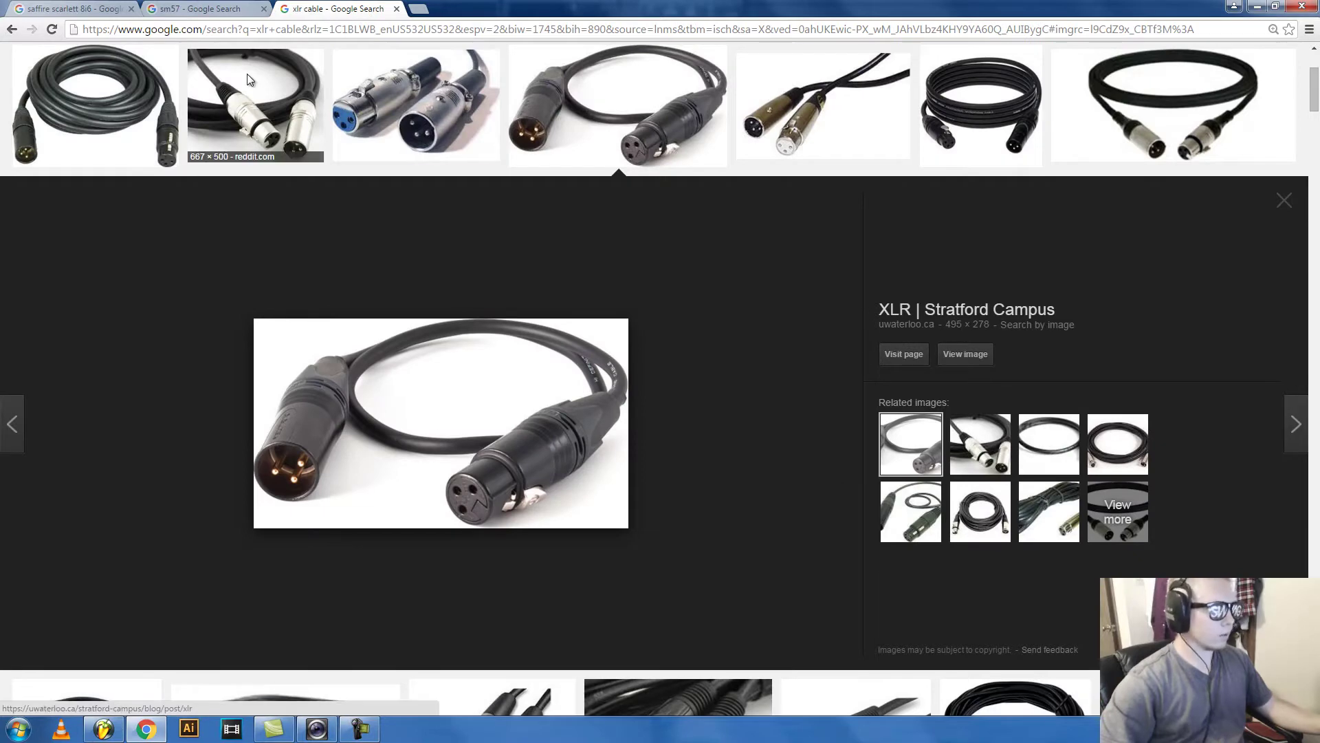
left_click(163, 7)
left_click(90, 7)
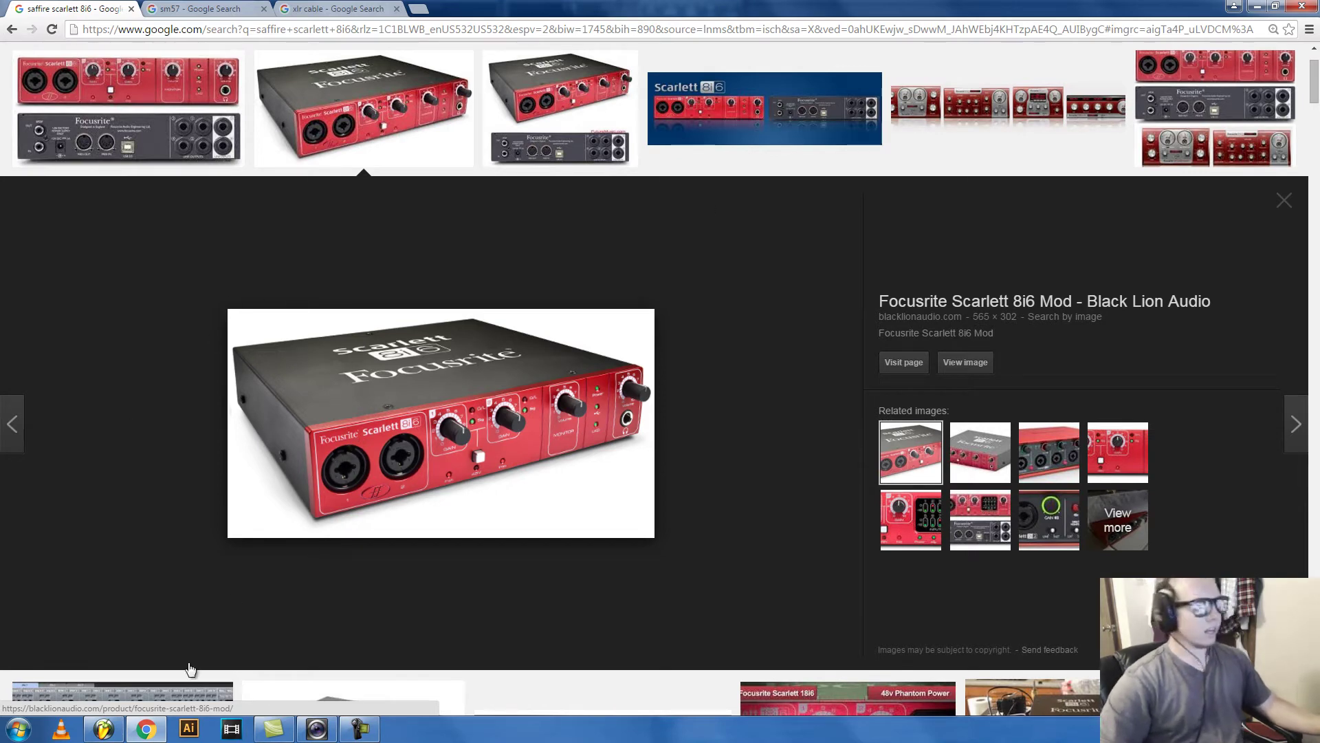
Switch to FL Studio and check the available input/output devices in the audio settings.
left_click(103, 730)
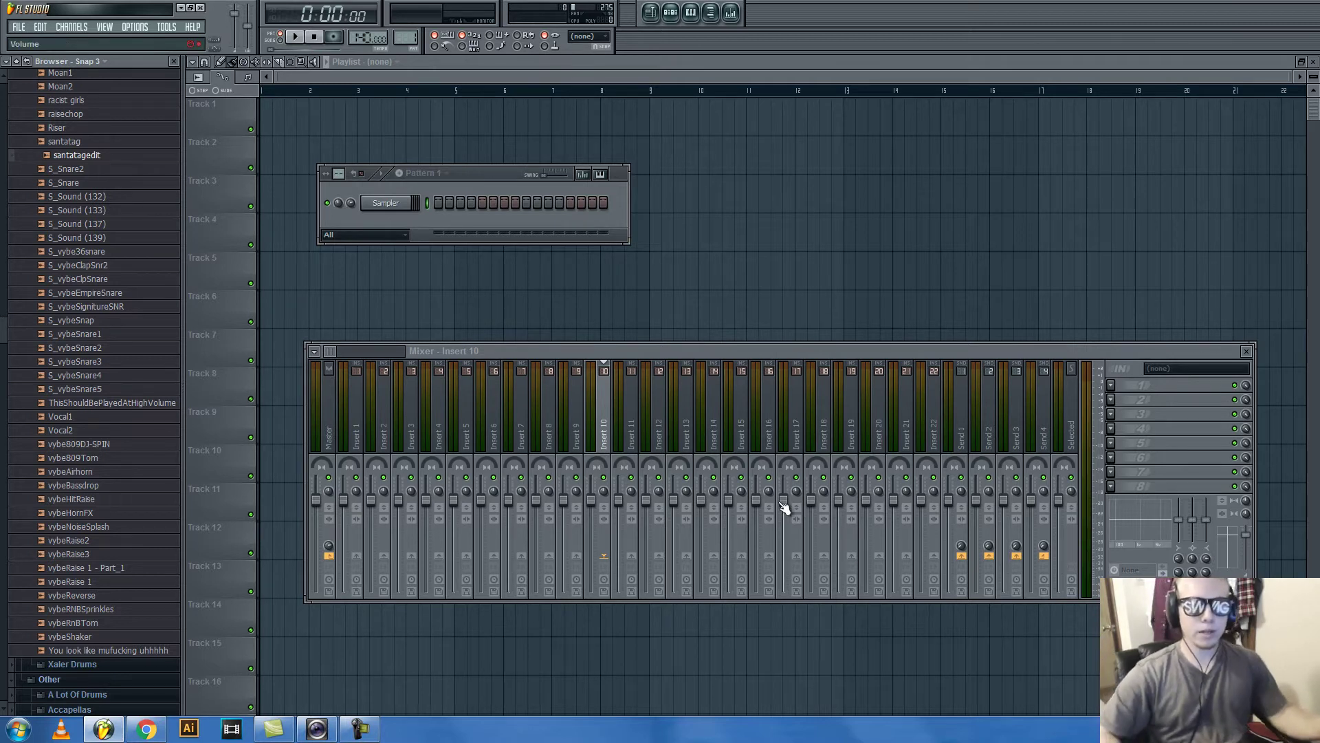
left_click(126, 25)
left_click(132, 64)
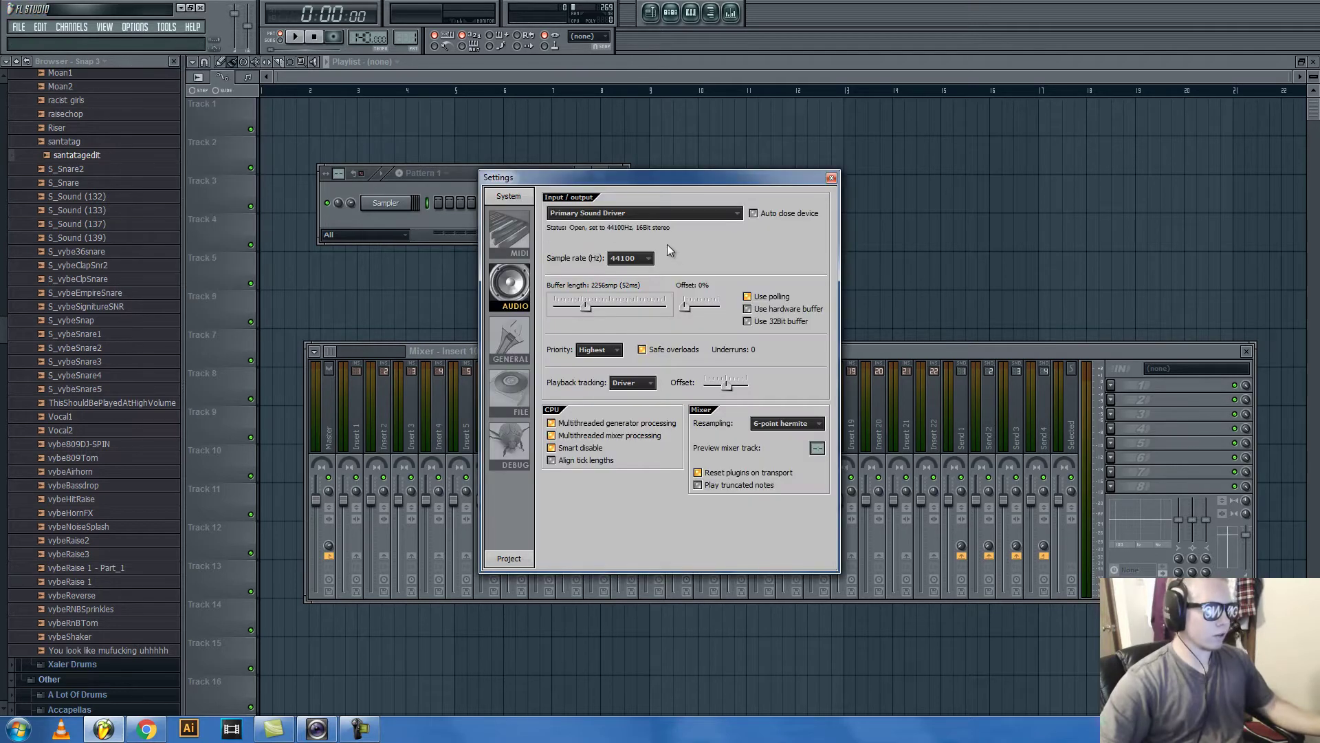
left_click(677, 214)
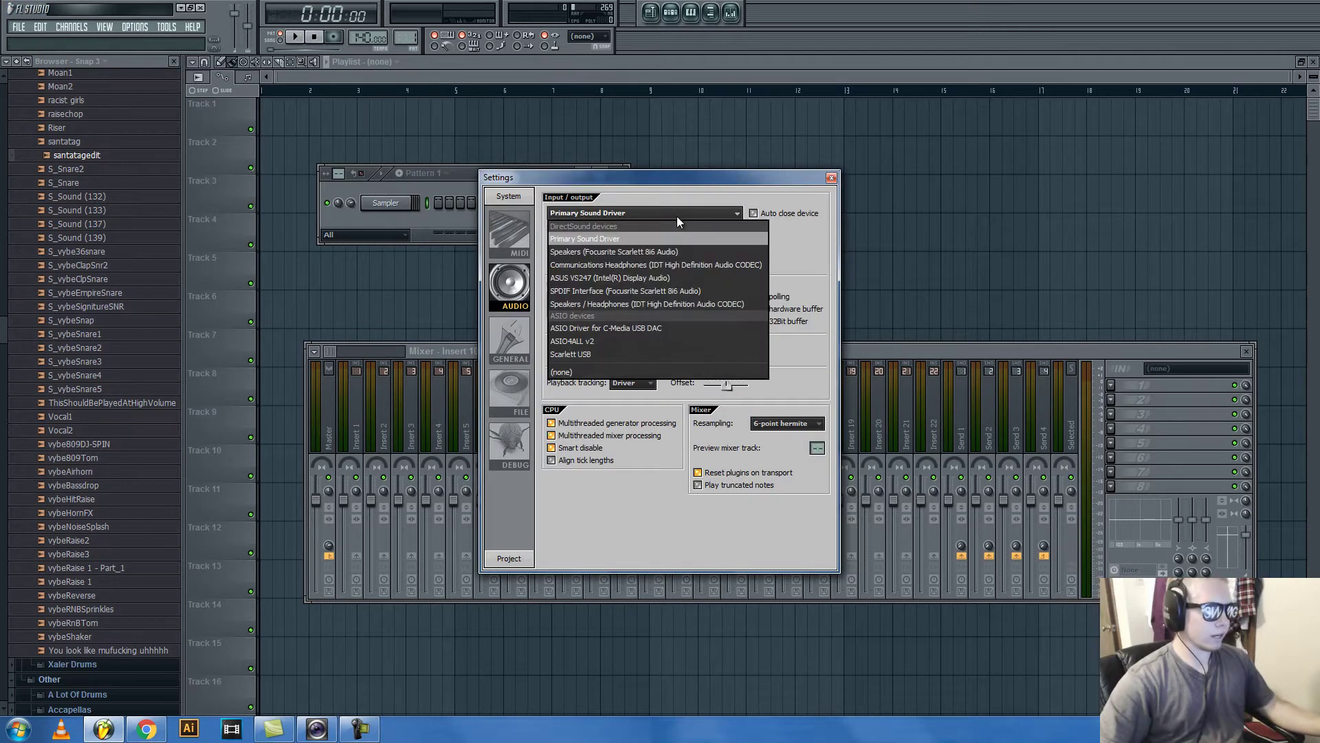
left_click(831, 178)
left_click(831, 178)
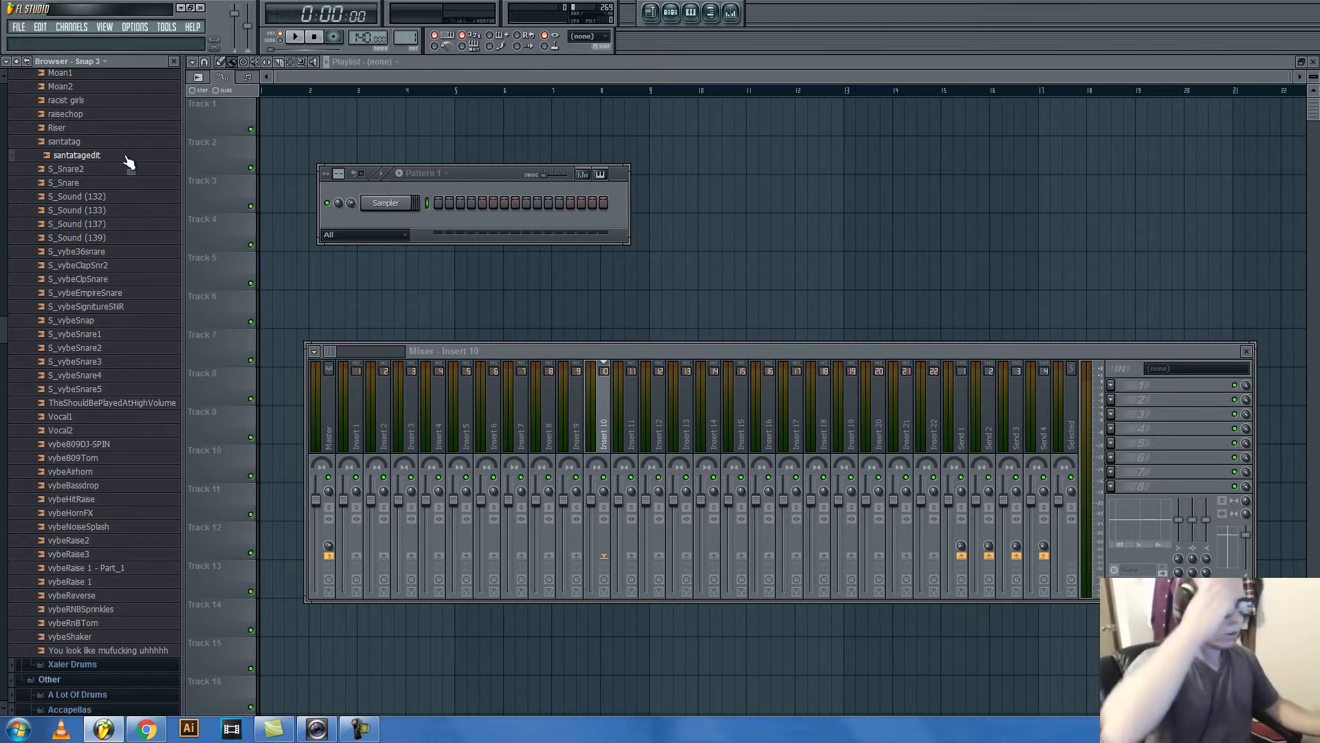
Place the santatag sample at the start of Track 1 in the playlist and play it briefly.
left_click_drag(75, 141, 265, 124)
key("F12")
key("space")
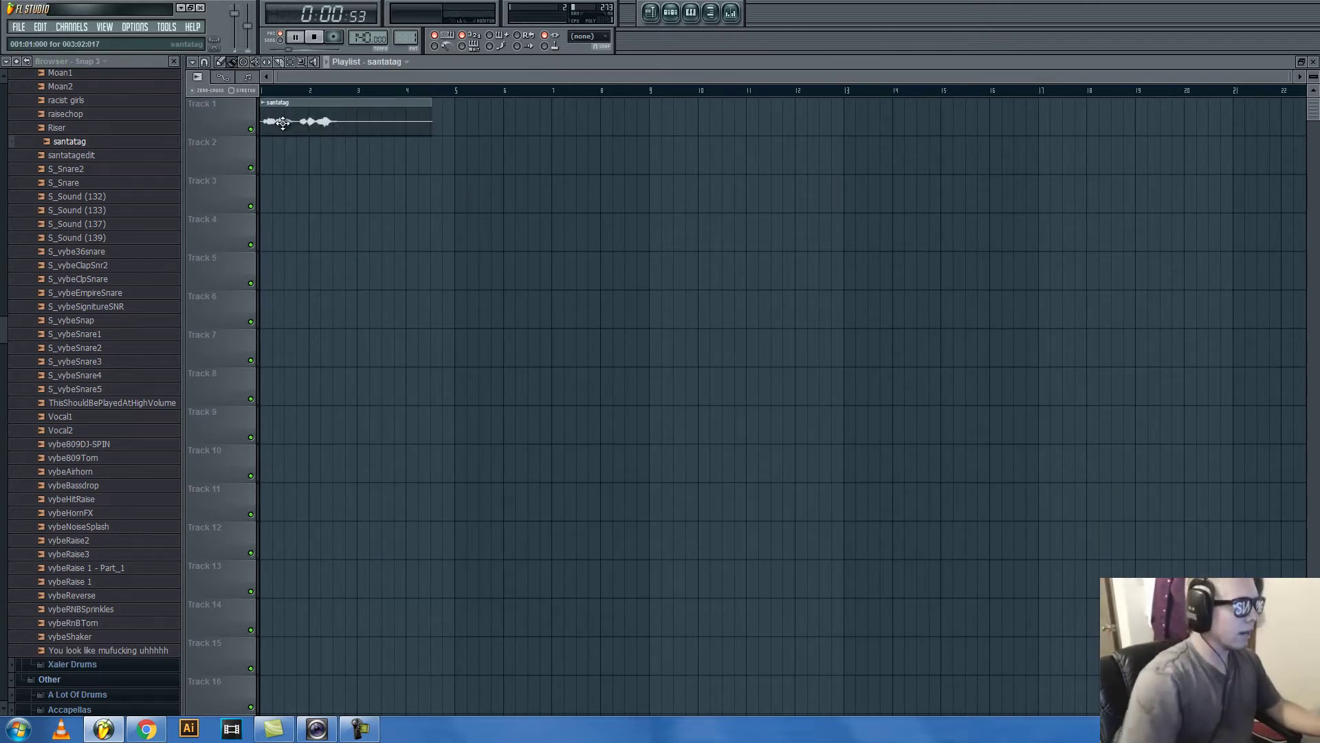
left_click(314, 36)
Trim the trailing silence from the santatag sample and set its time stretching mode to Auto.
double_click(325, 125)
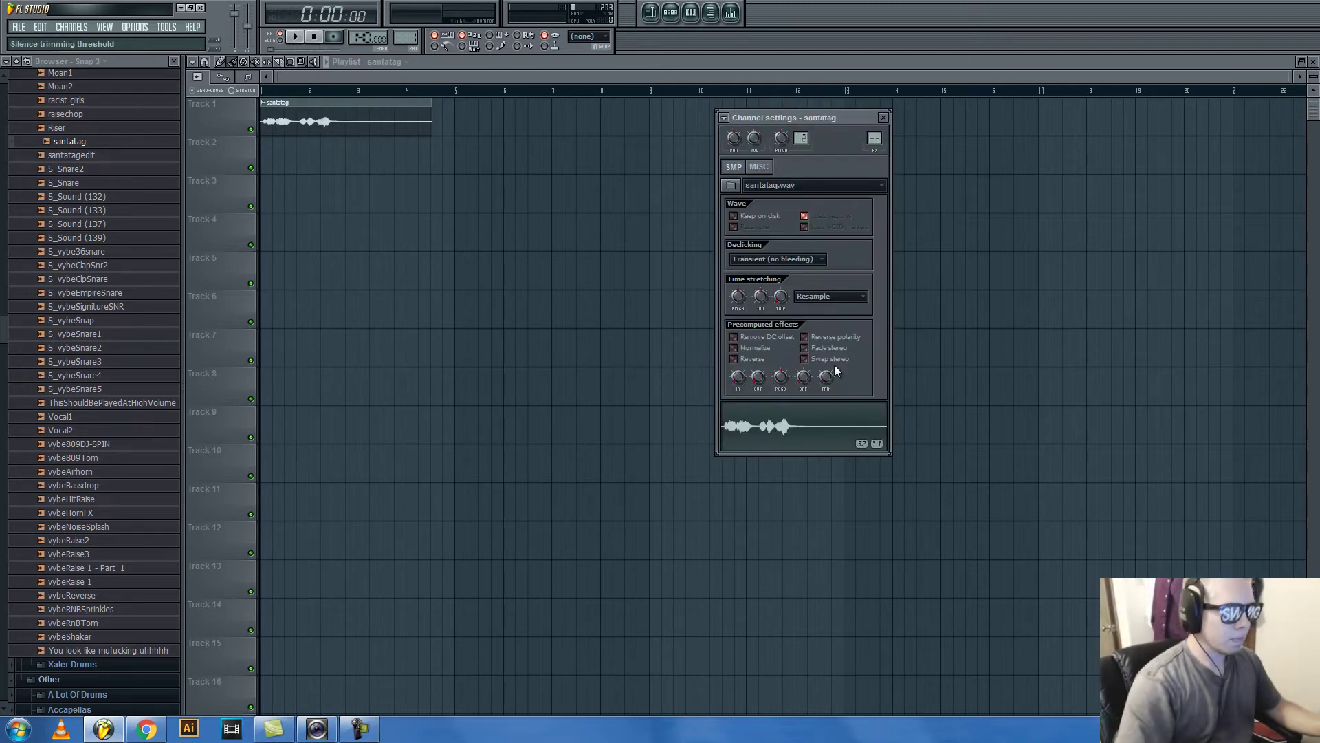
left_click_drag(827, 376, 736, 37)
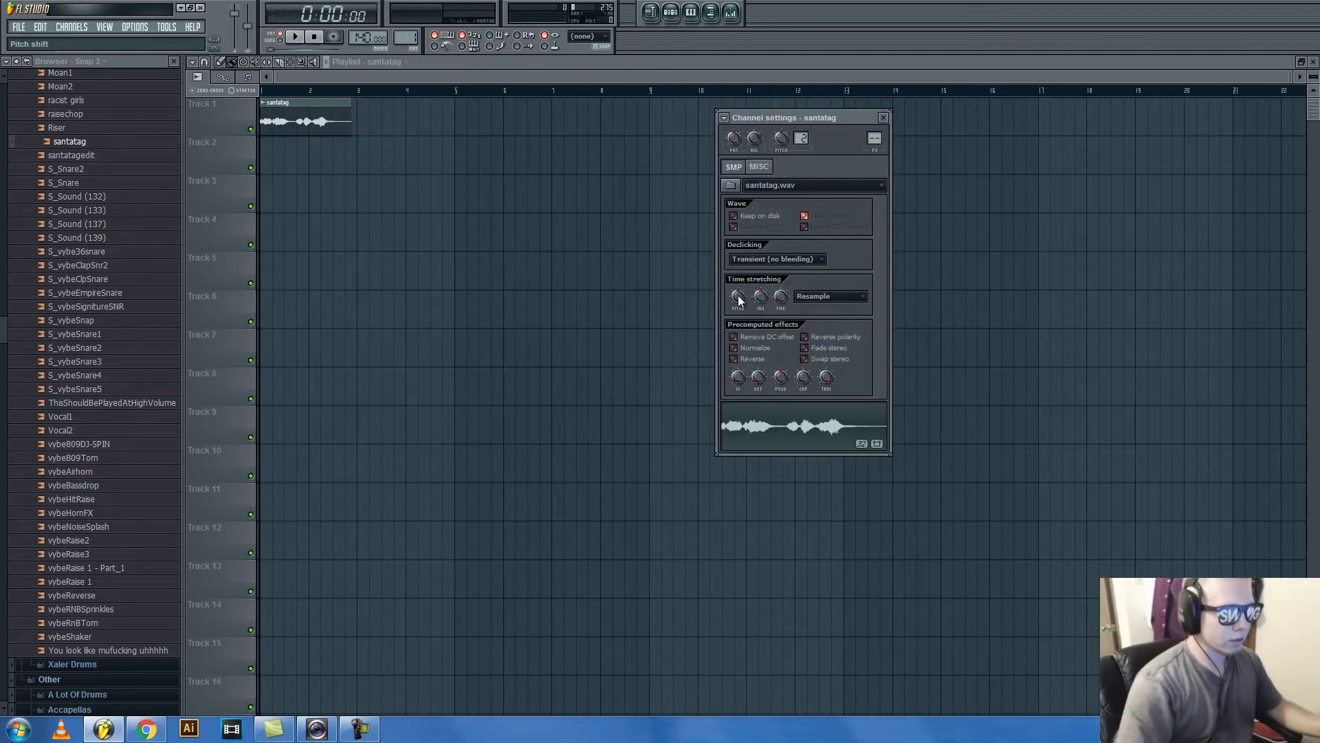
mouse_move(738, 296)
left_mouse_down()
mouse_move(740, 324)
mouse_move(742, 308)
left_mouse_up()
left_click(792, 444)
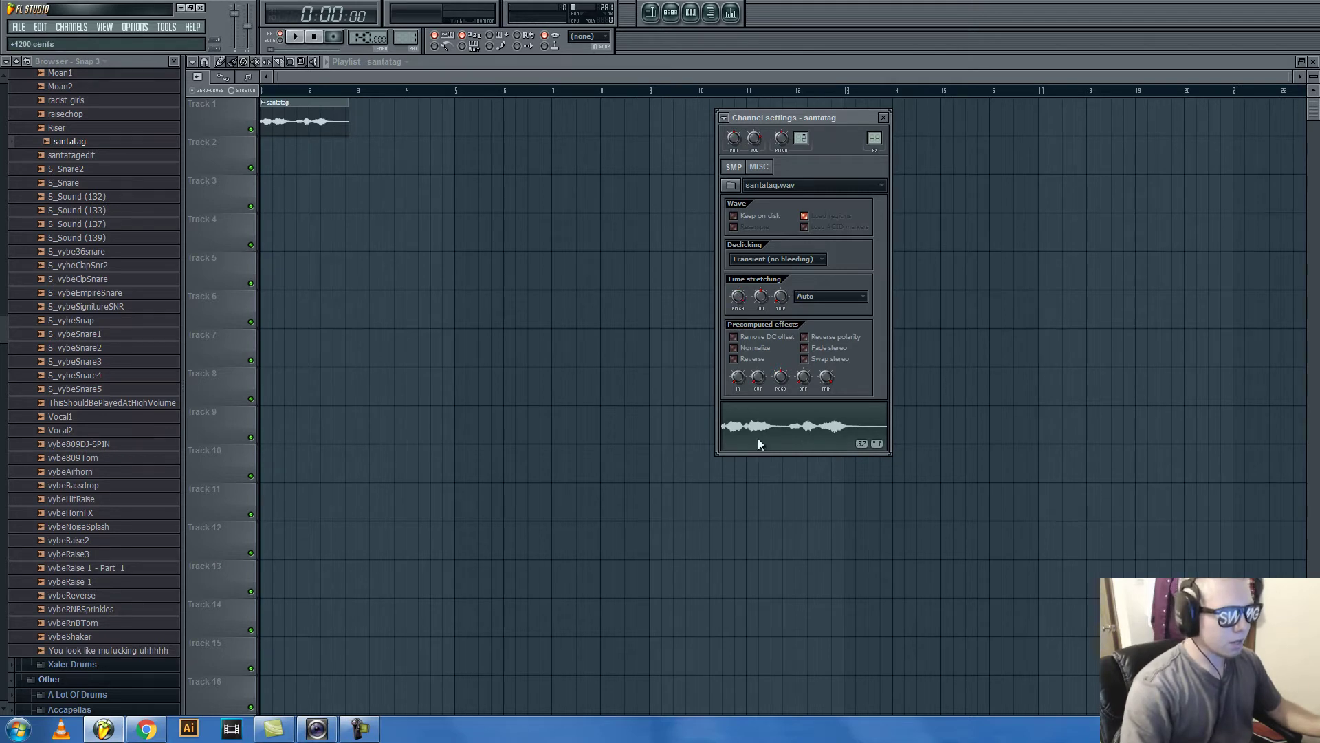
Reset the time-stretching pitch shift of the santatag sample.
left_click(738, 296)
right_click(738, 296)
left_click(751, 301)
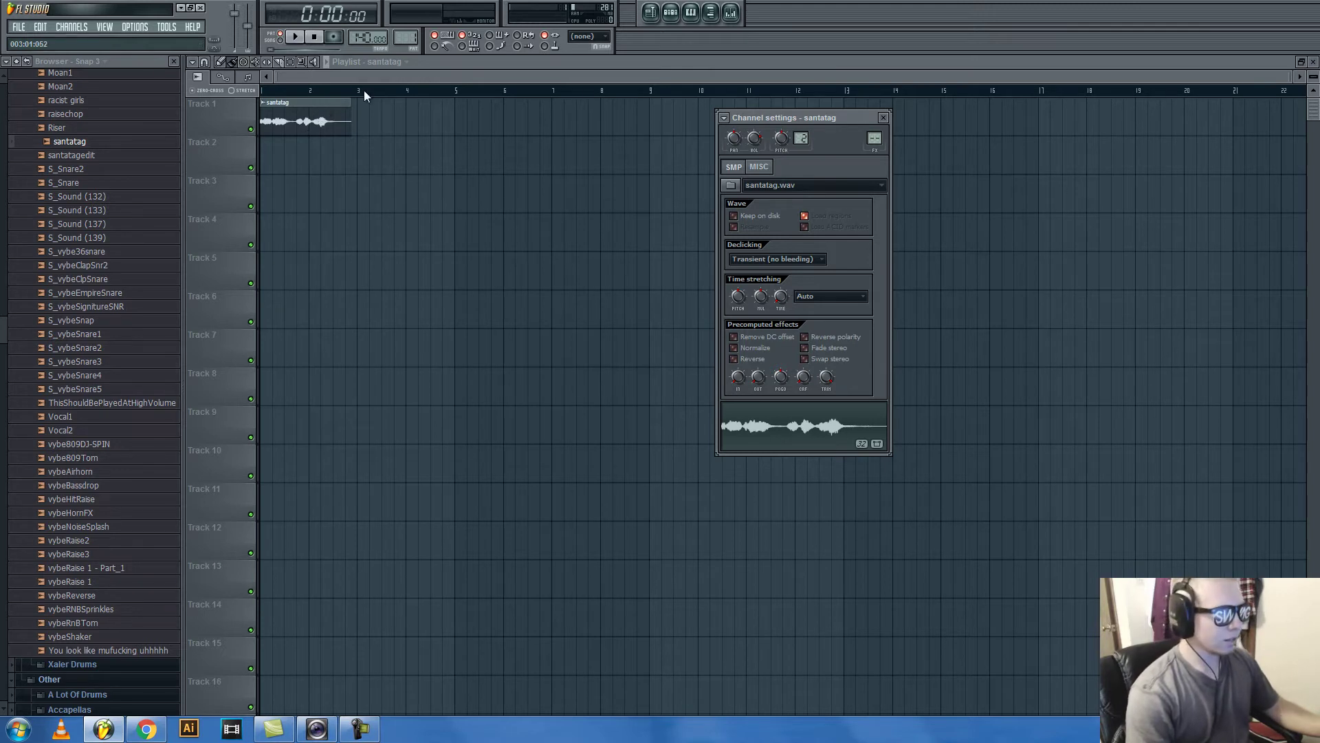
Switch playback to song mode and play the santatag clip.
left_click(314, 38)
left_click(280, 38)
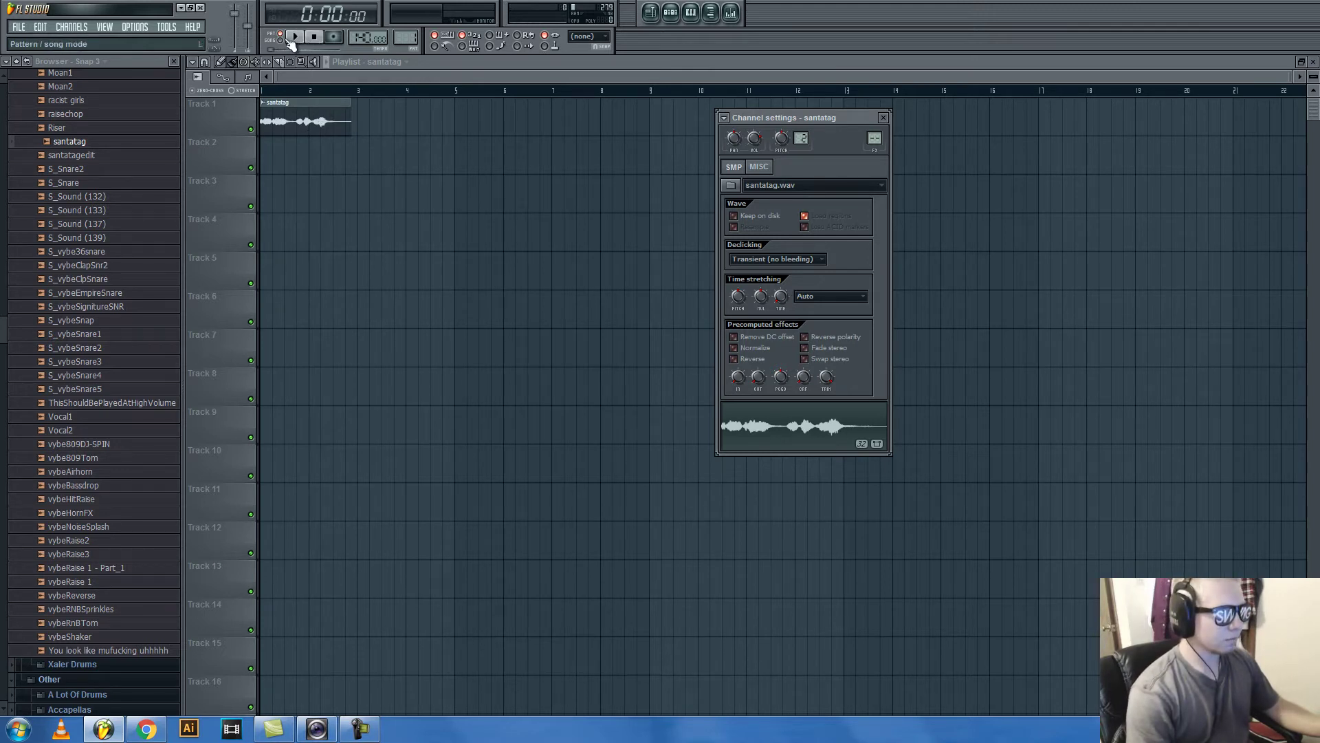
left_click(296, 38)
Route the santatag channel to mixer Insert 5 and stop playback.
left_click(731, 13)
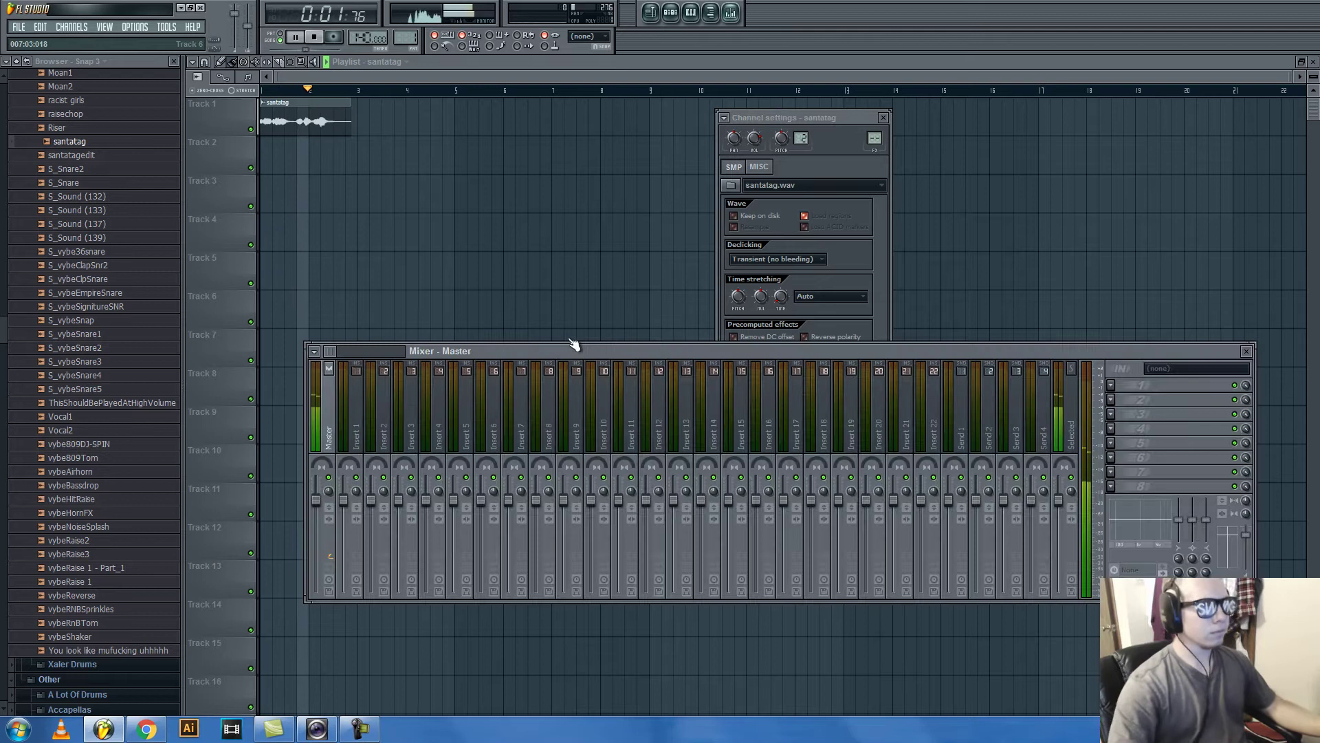
right_click(467, 432)
mouse_move(523, 411)
left_click(624, 412)
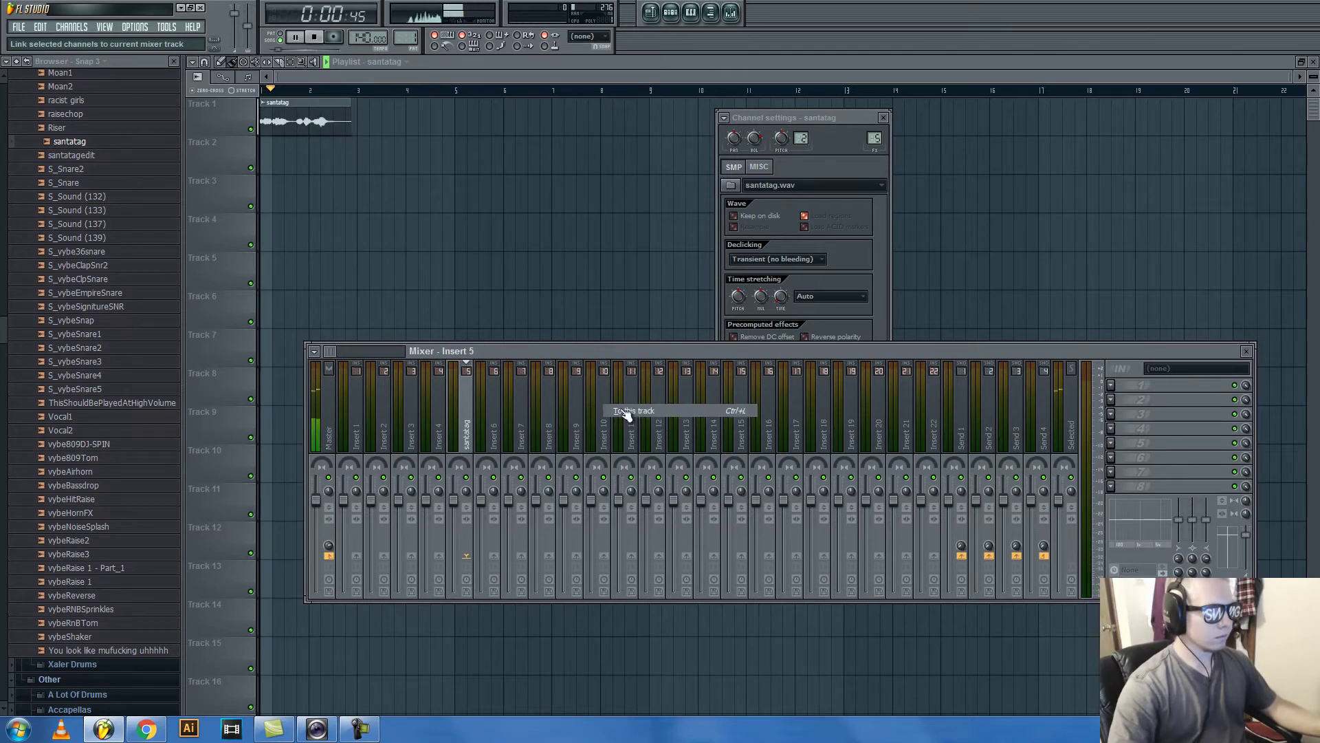
key("space")
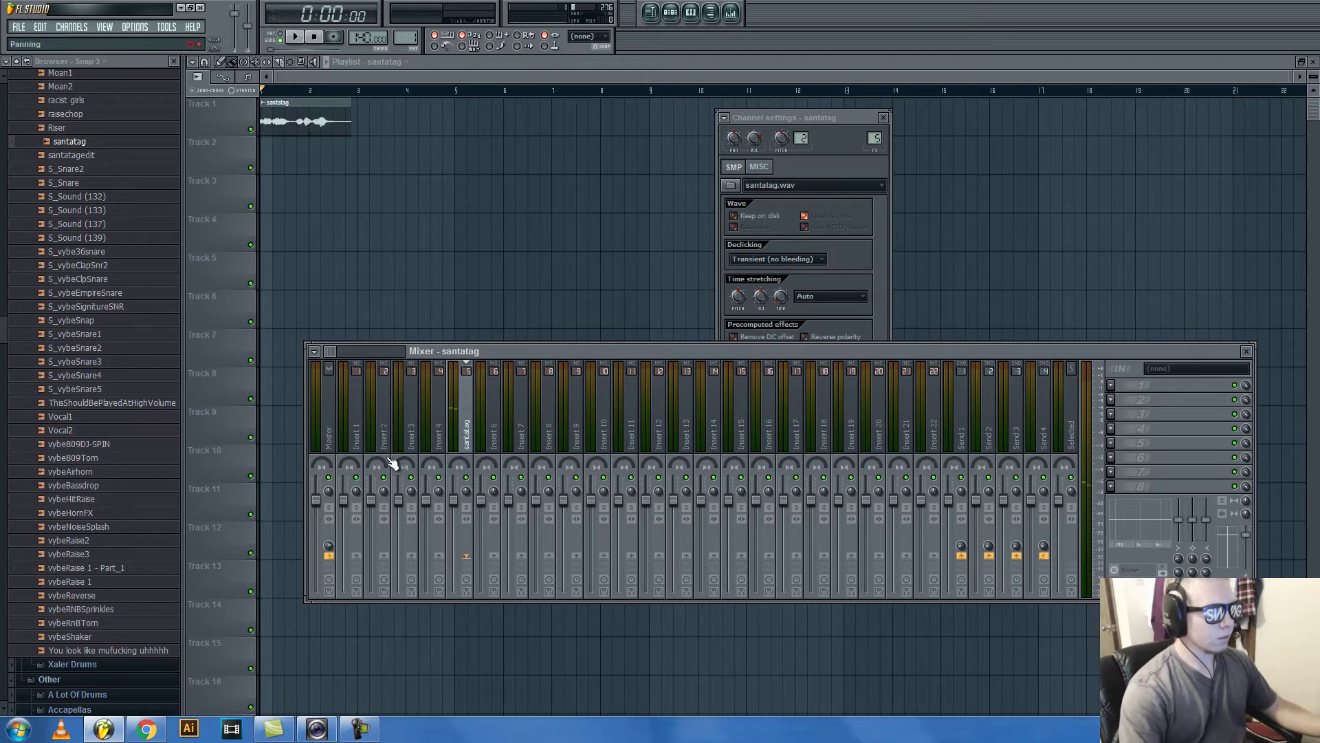
Load Edison into the first effect slot of mixer Insert 1, and remove the sample clip sent from it to the playlist.
left_click(339, 421)
left_click(1111, 385)
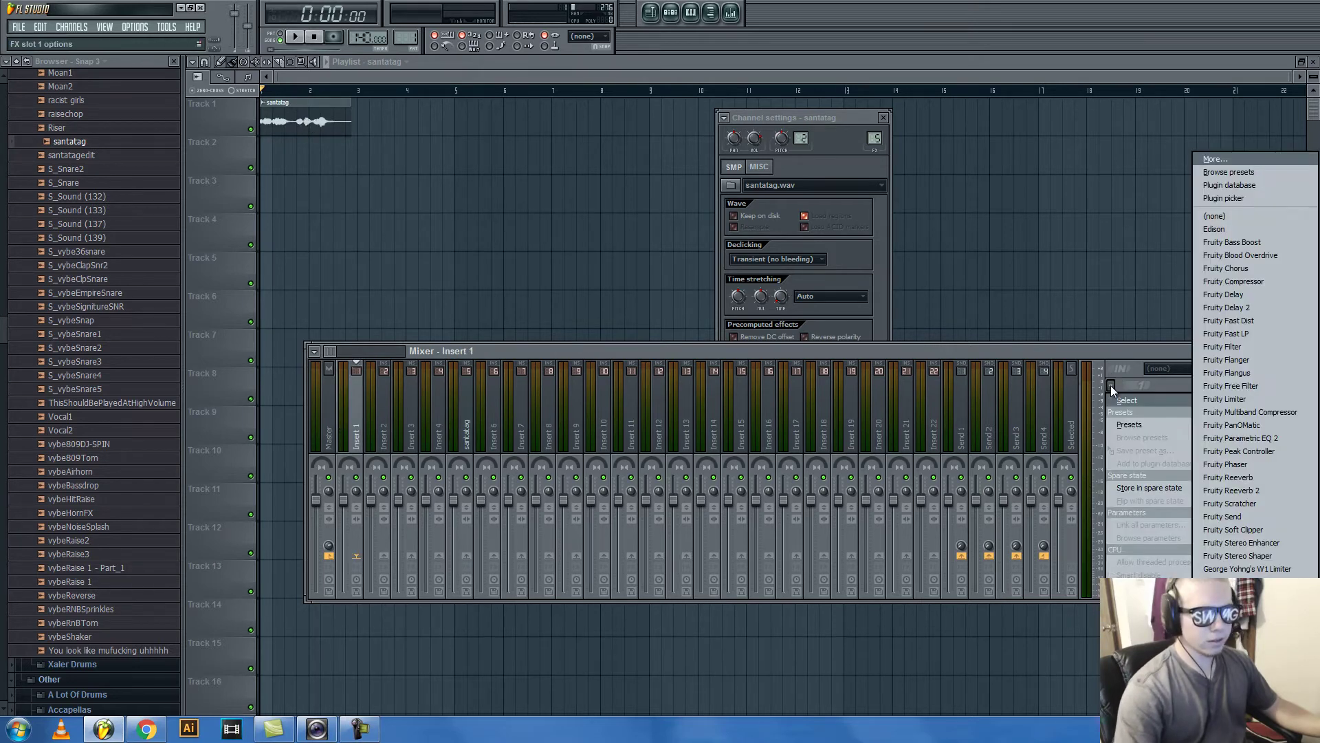
left_click(1259, 225)
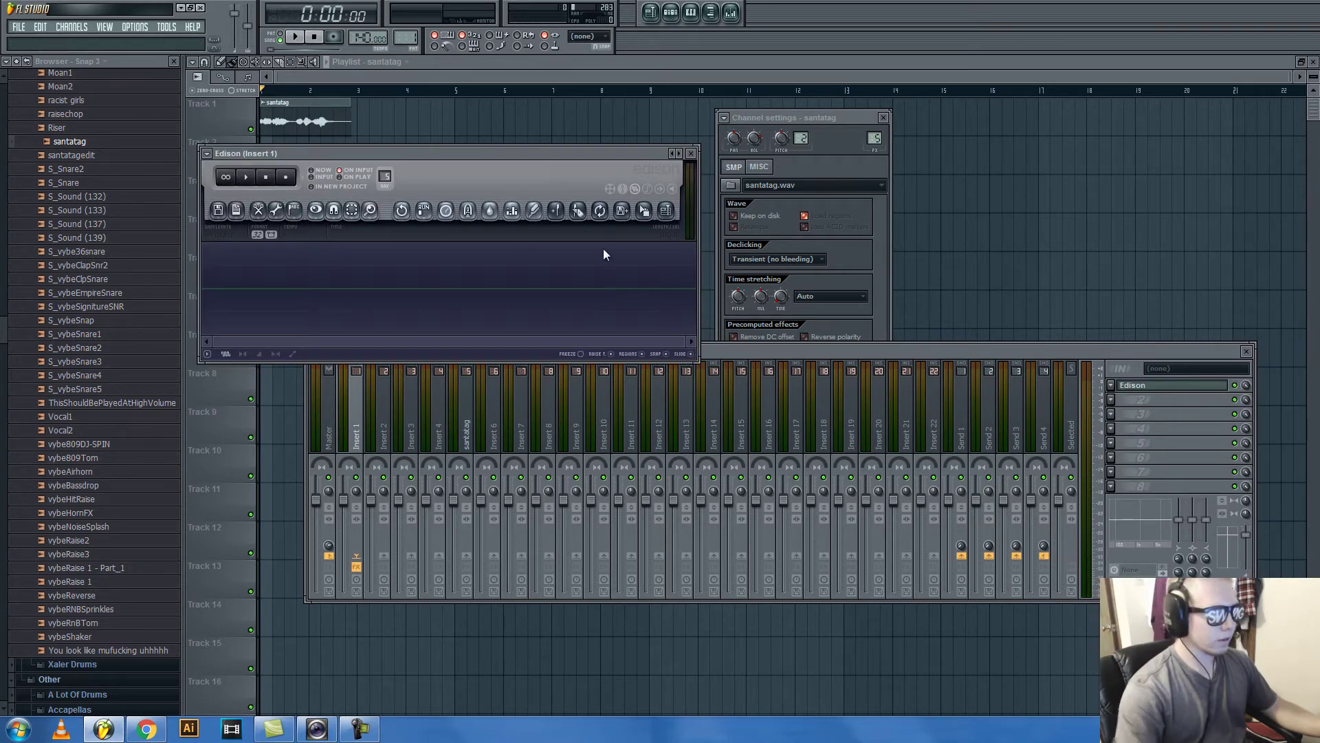
left_click_drag(646, 213, 589, 145)
right_click(589, 143)
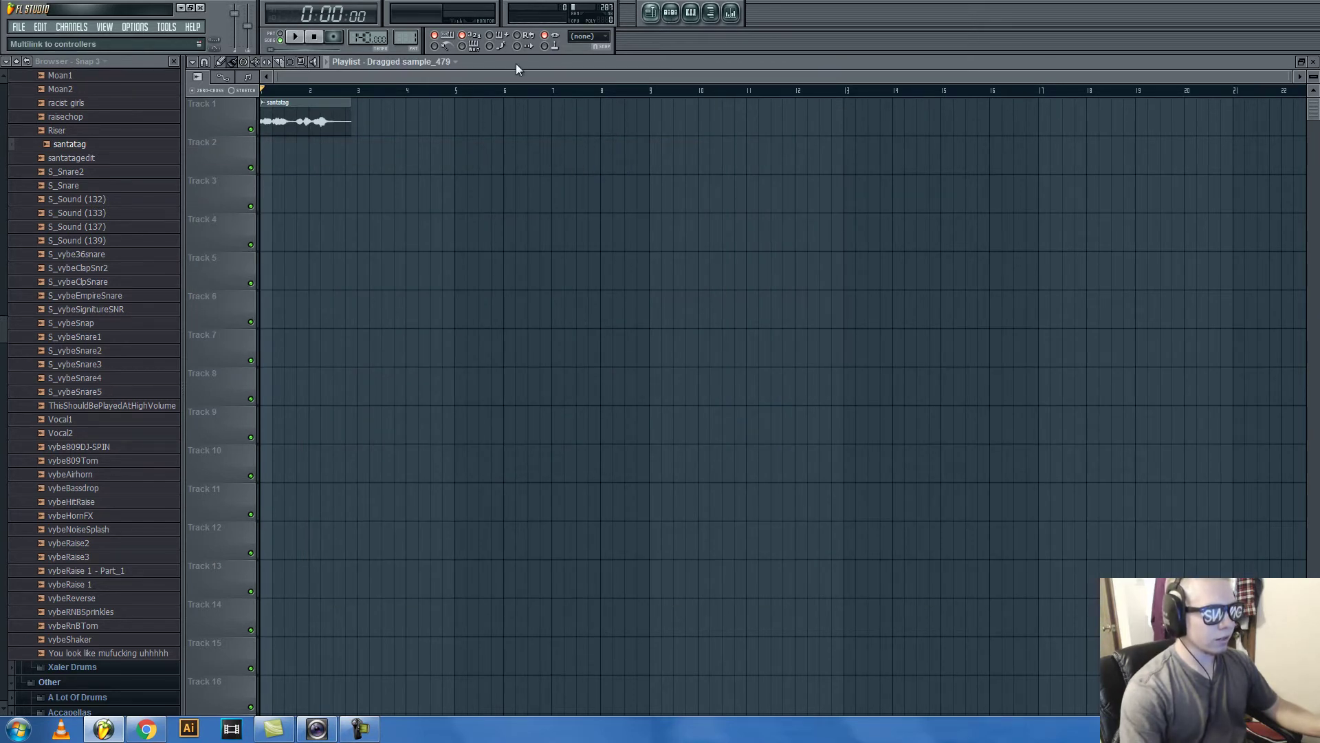
Add Fruity Reeverb to the first effect slot of the santatag mixer track.
double_click(334, 108)
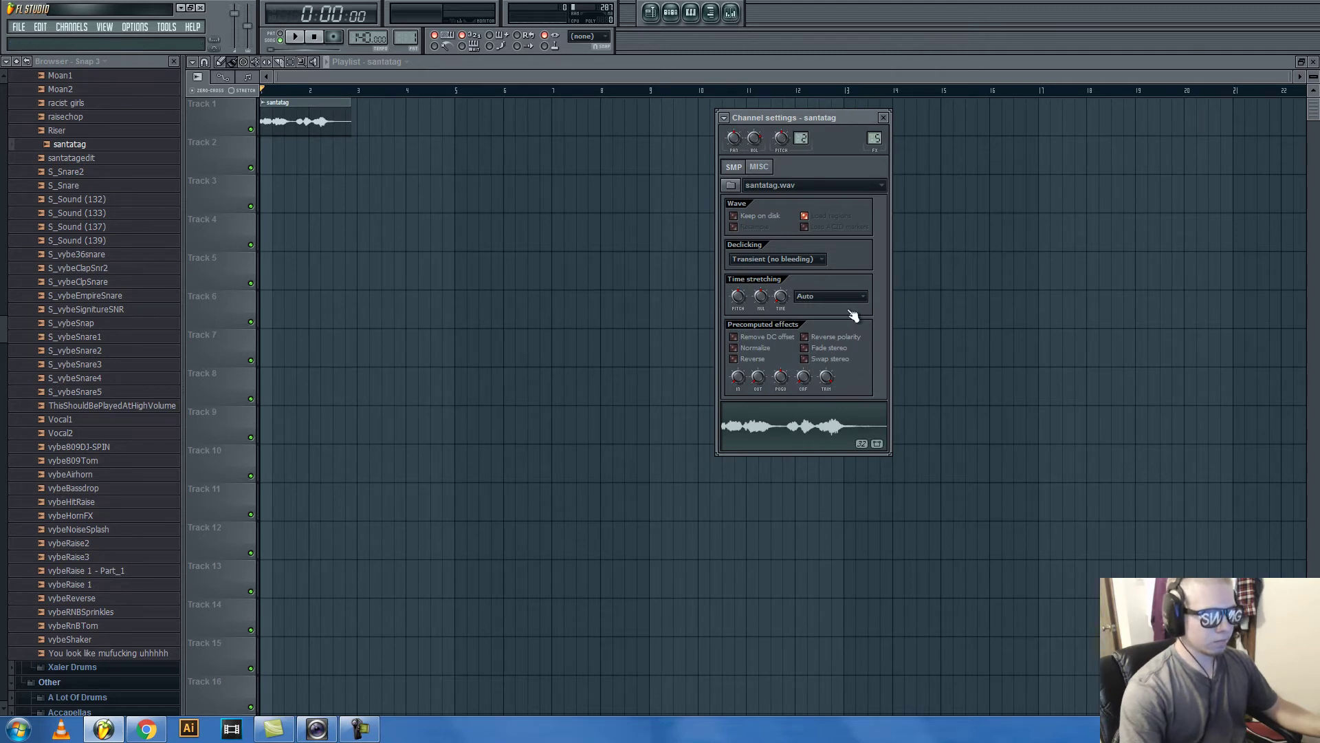
left_click(732, 14)
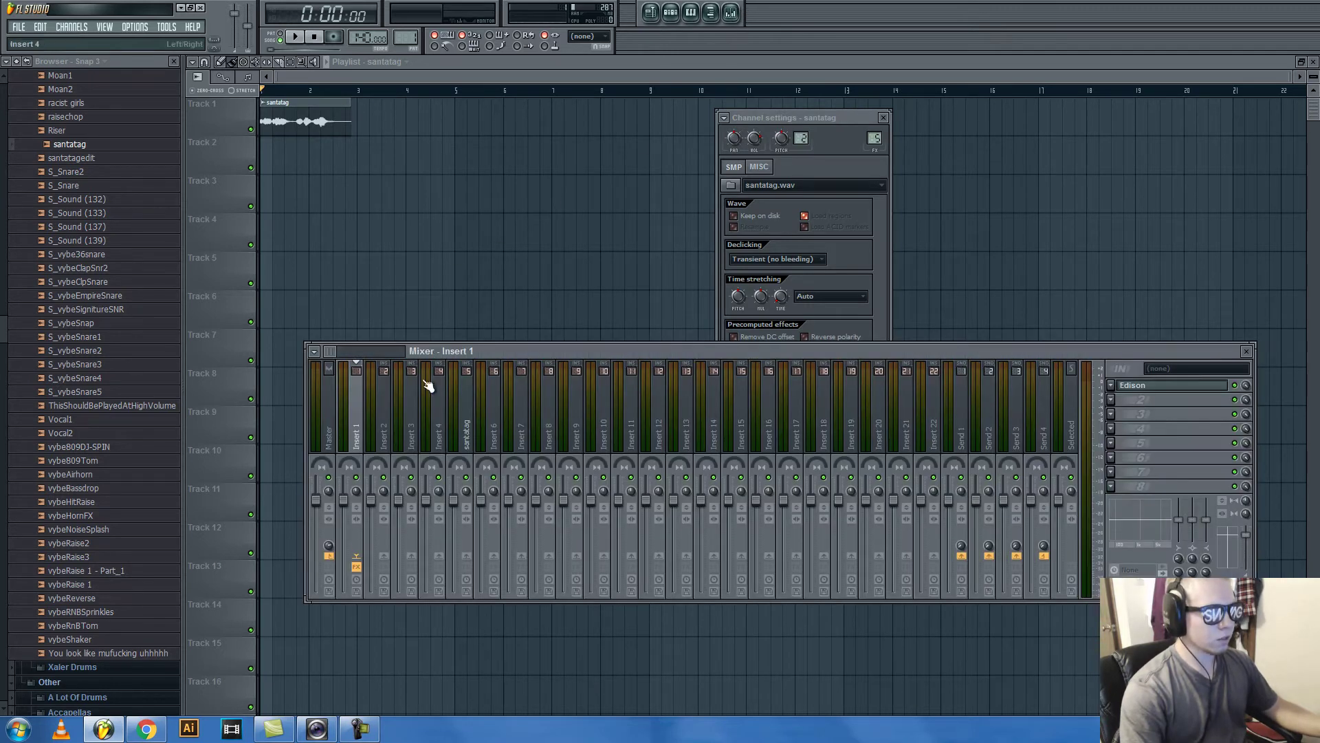
left_click(456, 421)
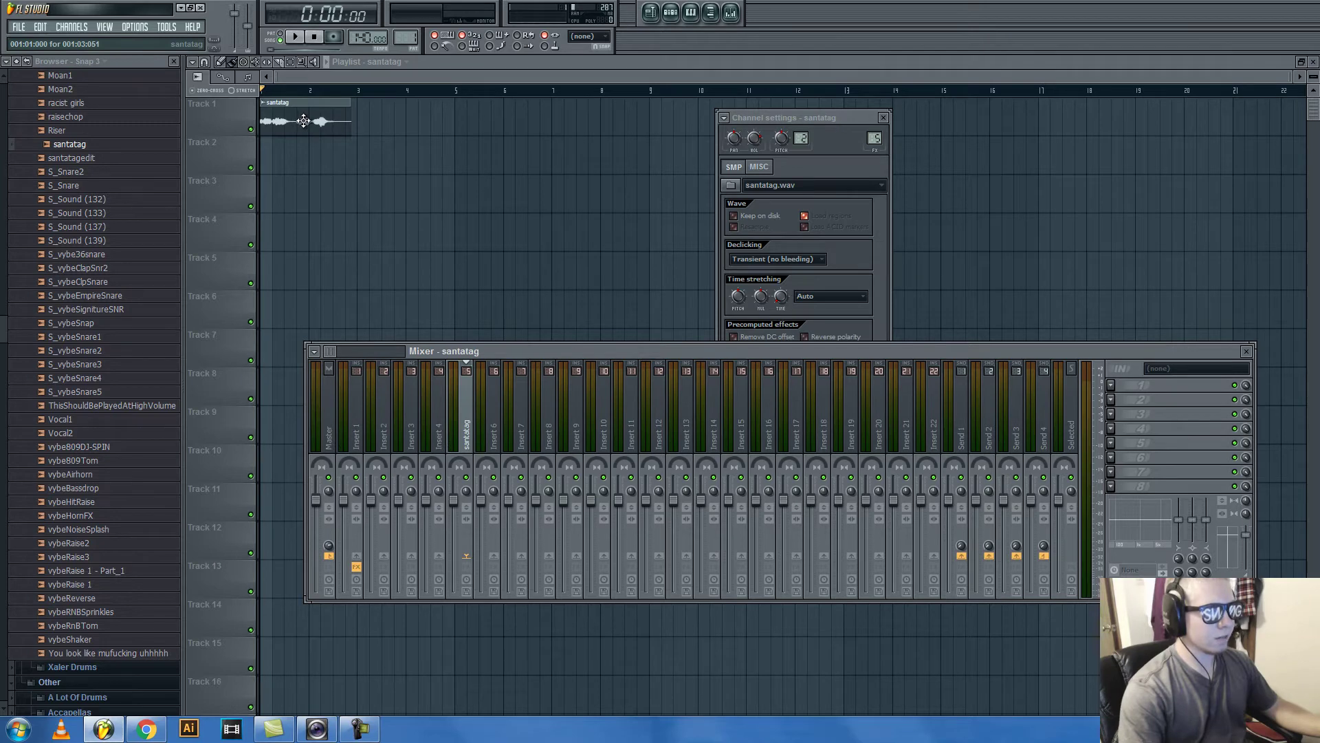
left_click(1111, 385)
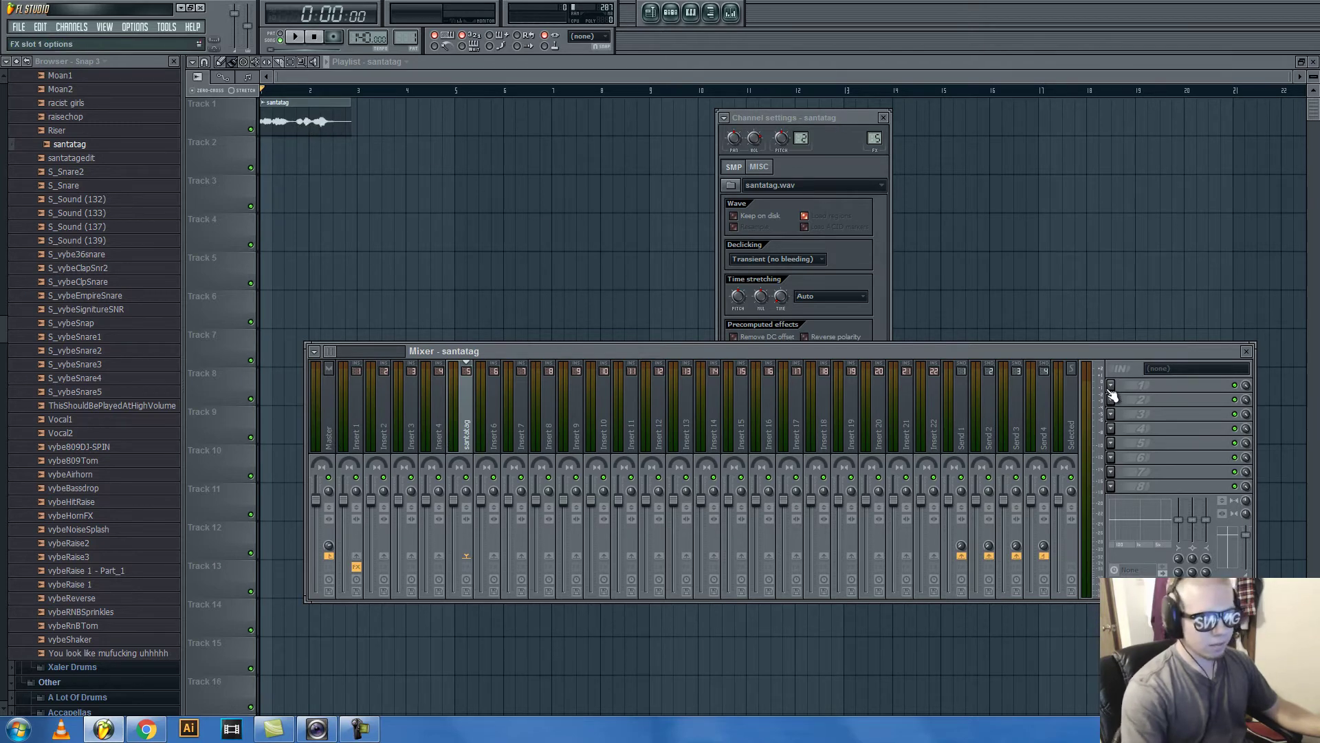
mouse_move(1118, 396)
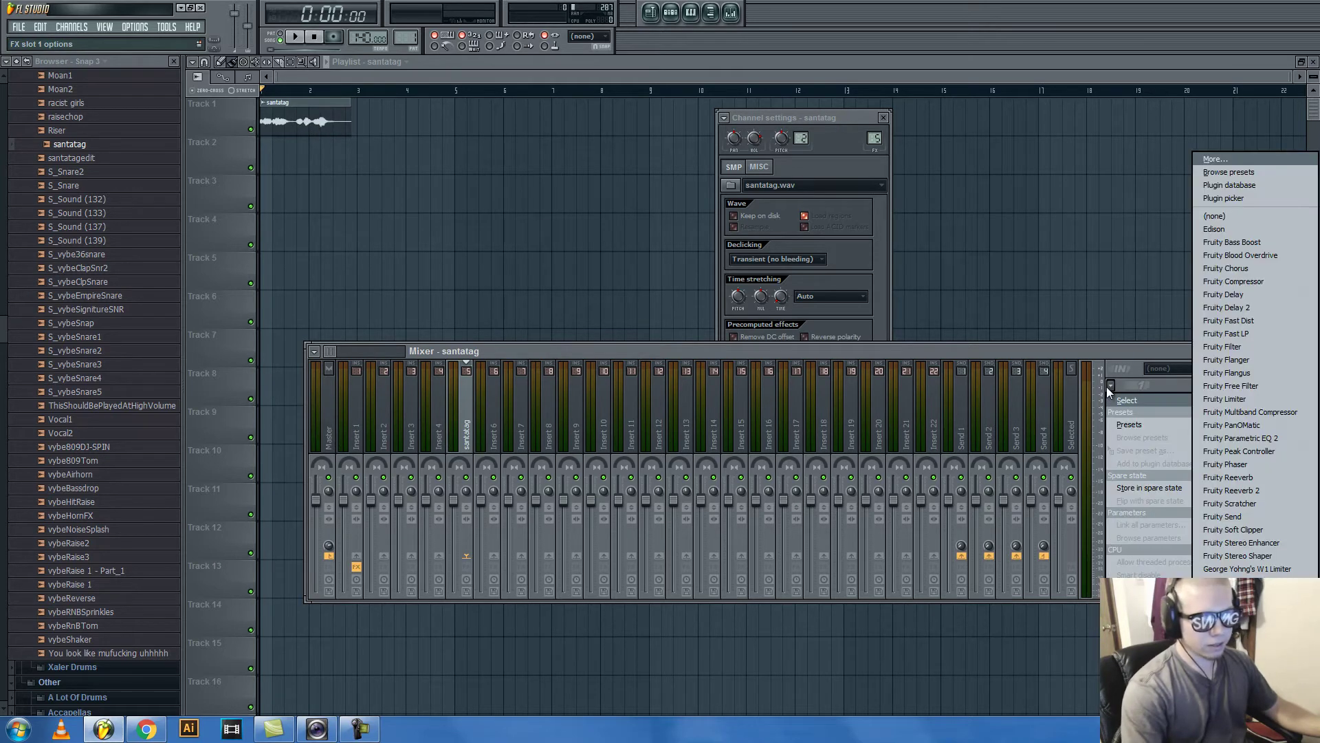
left_click(1228, 478)
Add Fruity Delay to the santatag track's second effect slot and play the clip with both effects.
left_click(1141, 400)
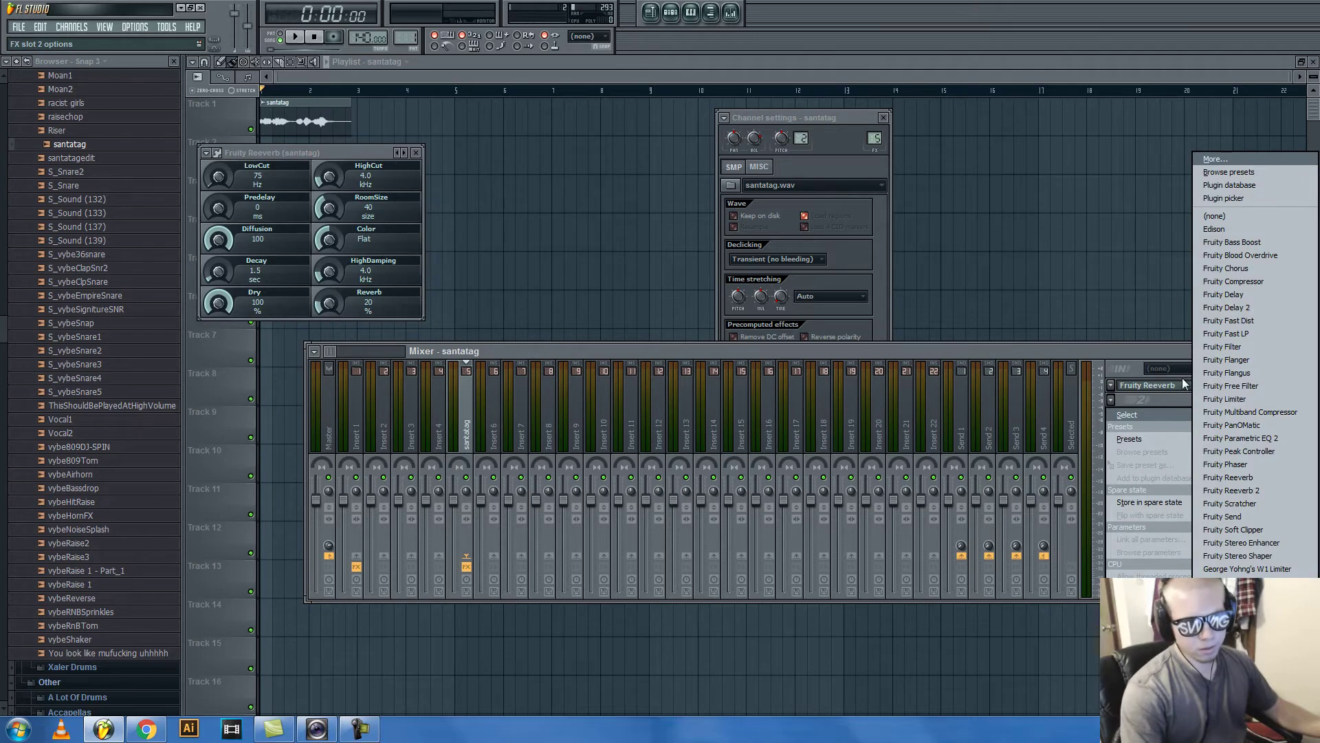
left_click(1228, 295)
key("space")
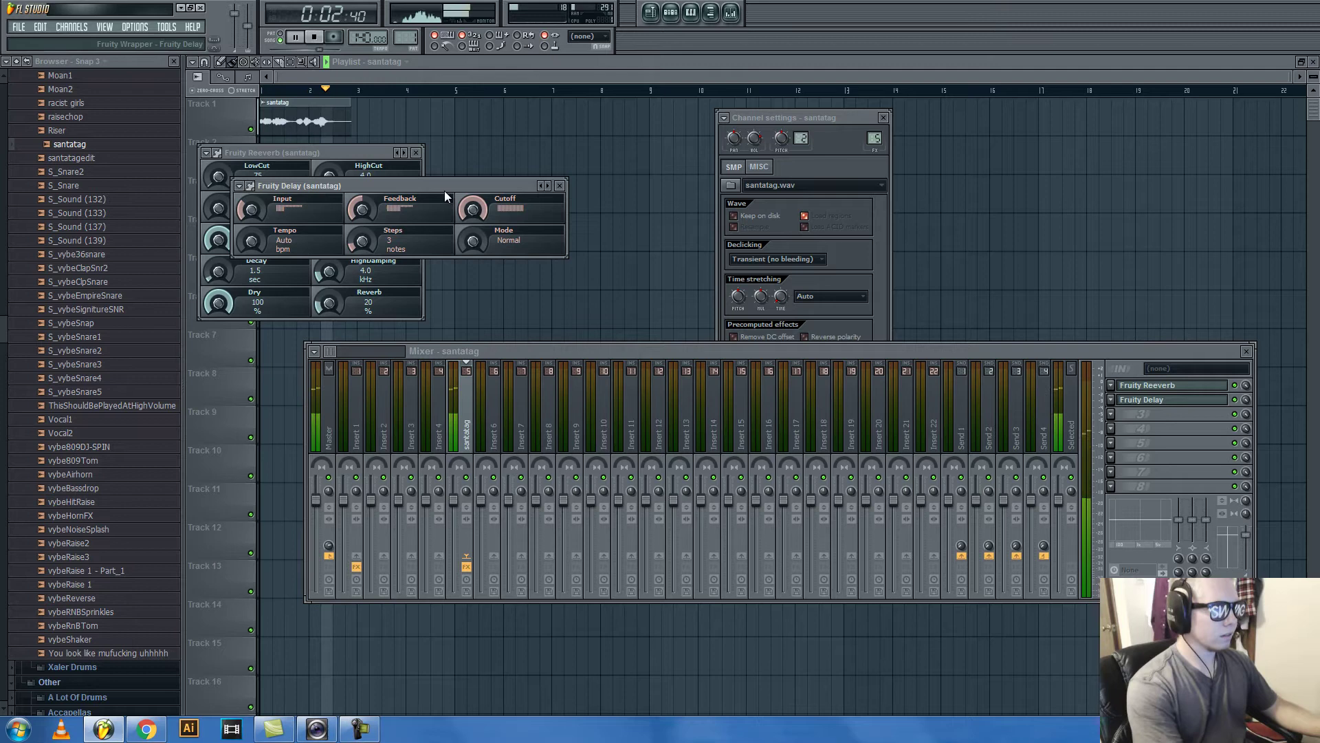
key("space")
Audition the santatag clip and slice off a short piece at its very beginning in the playlist.
key("F12")
scroll(371, 82, "up", 8)
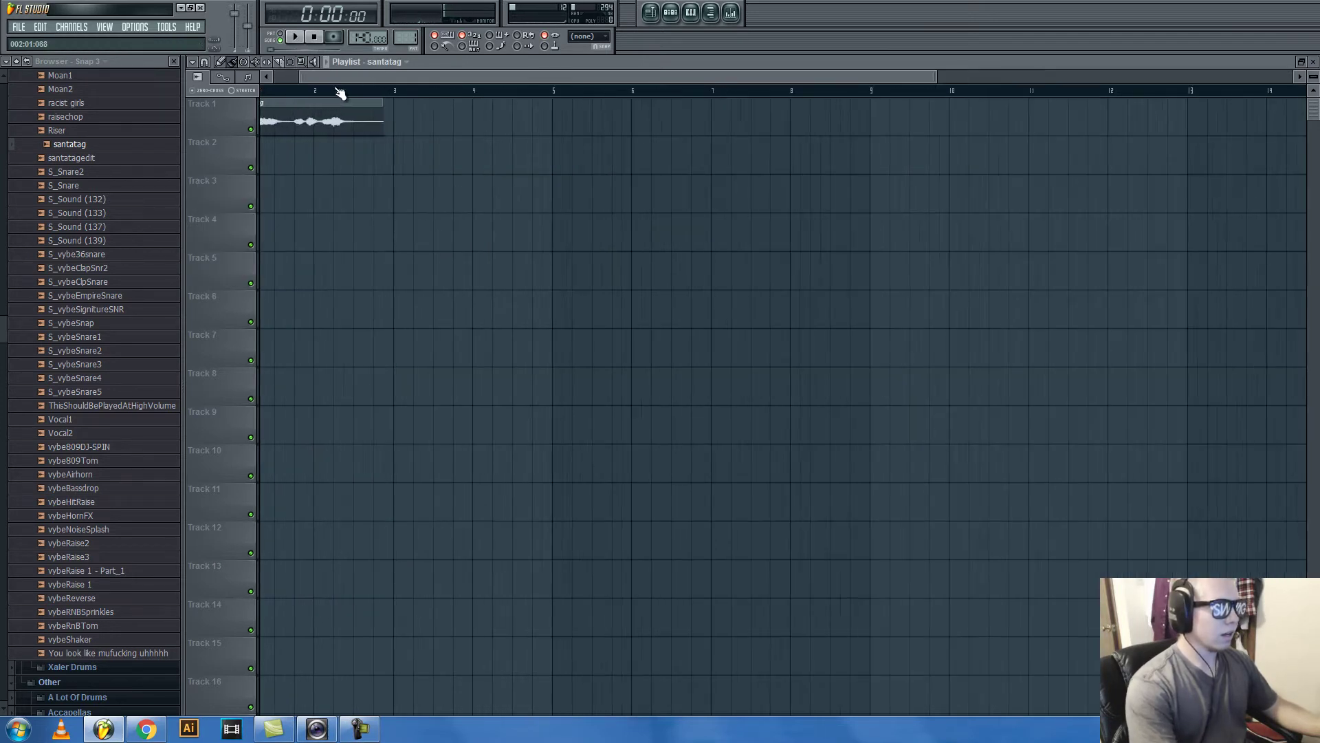
left_click(281, 62)
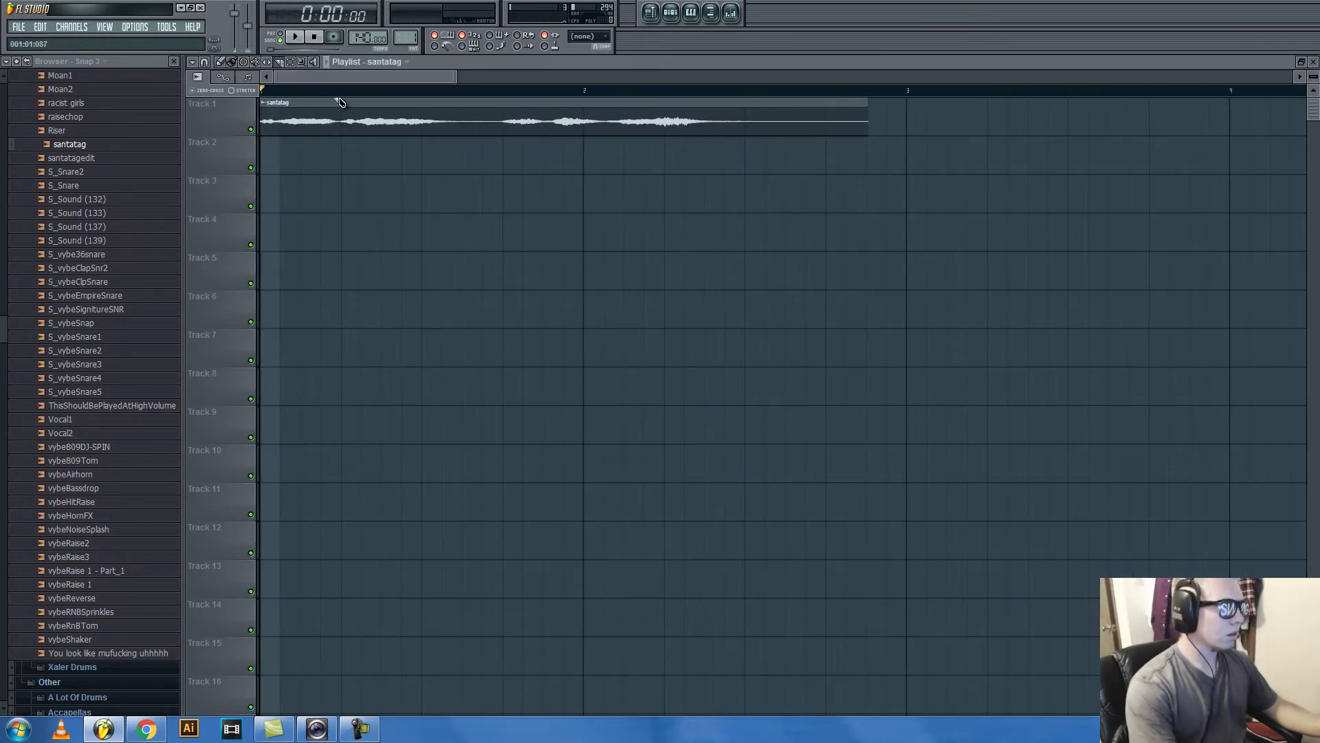
left_click(296, 37)
left_click(315, 37)
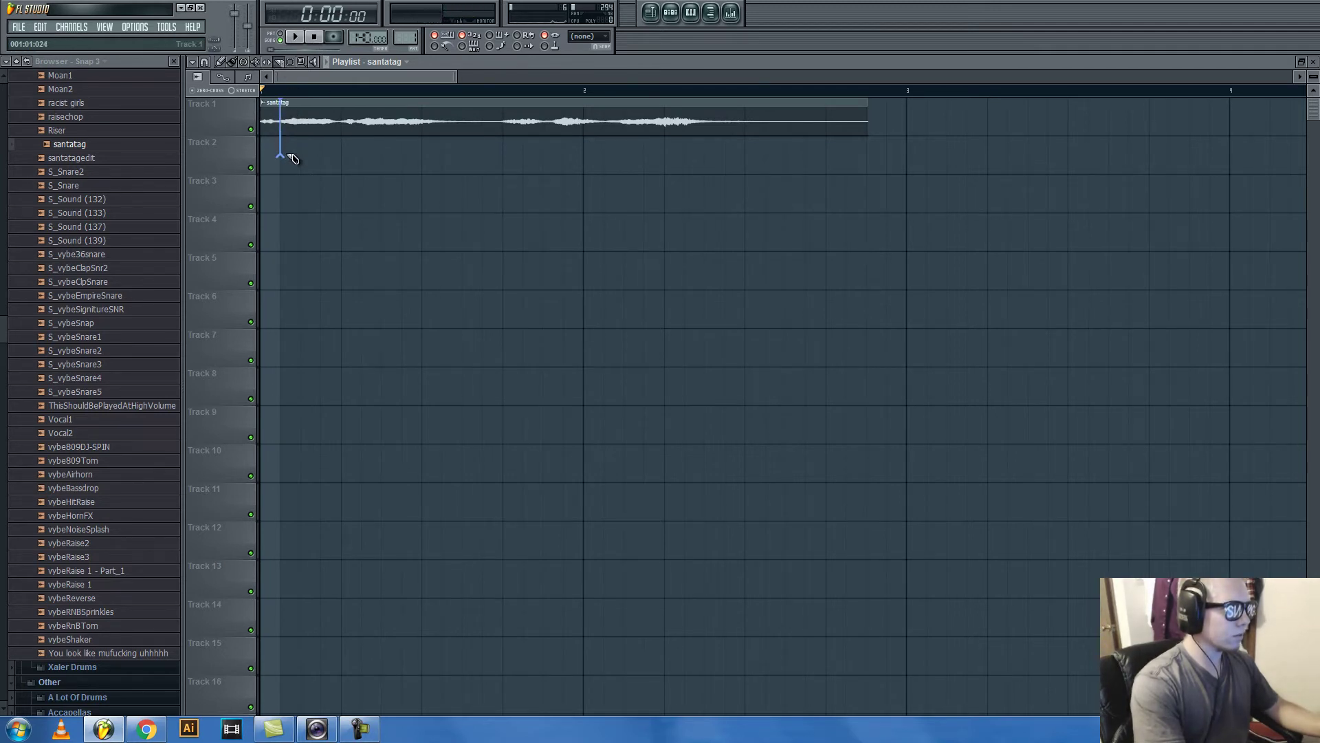
left_click_drag(288, 155, 288, 157)
Move the longer santatag slice to just before bar 2 on Track 1 and play the short first slice.
left_click(221, 64)
left_click_drag(316, 114, 579, 117)
key("space")
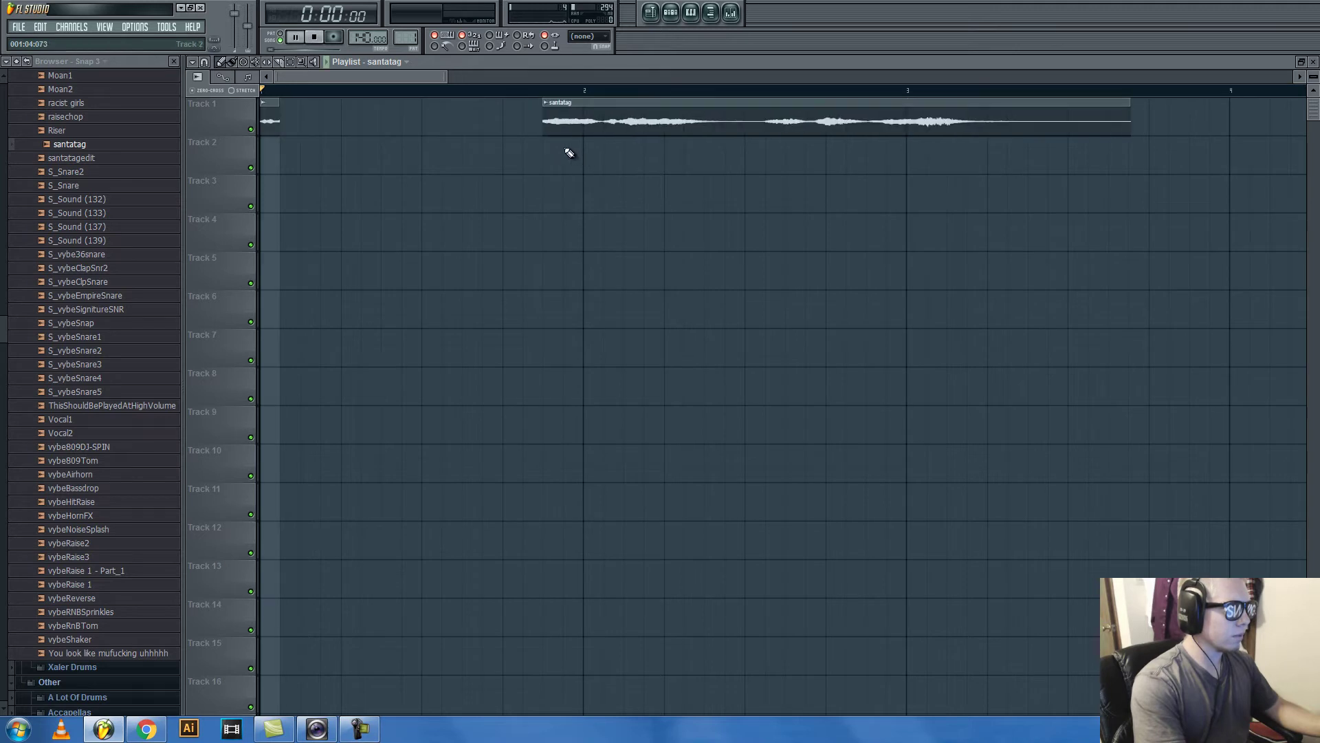
Lengthen the first santatag slice to about 48 ticks and change the playlist's snap setting to a finer one.
left_click_drag(280, 118, 299, 118)
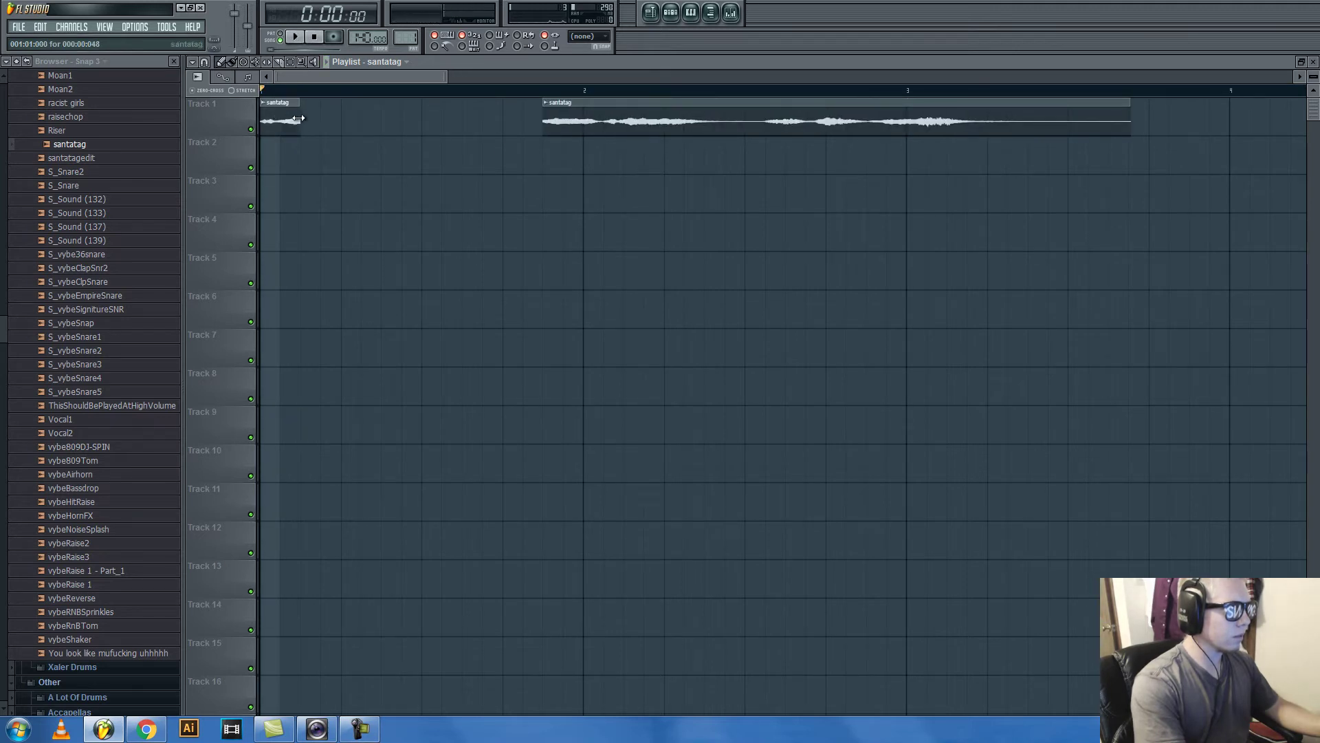
left_click(193, 62)
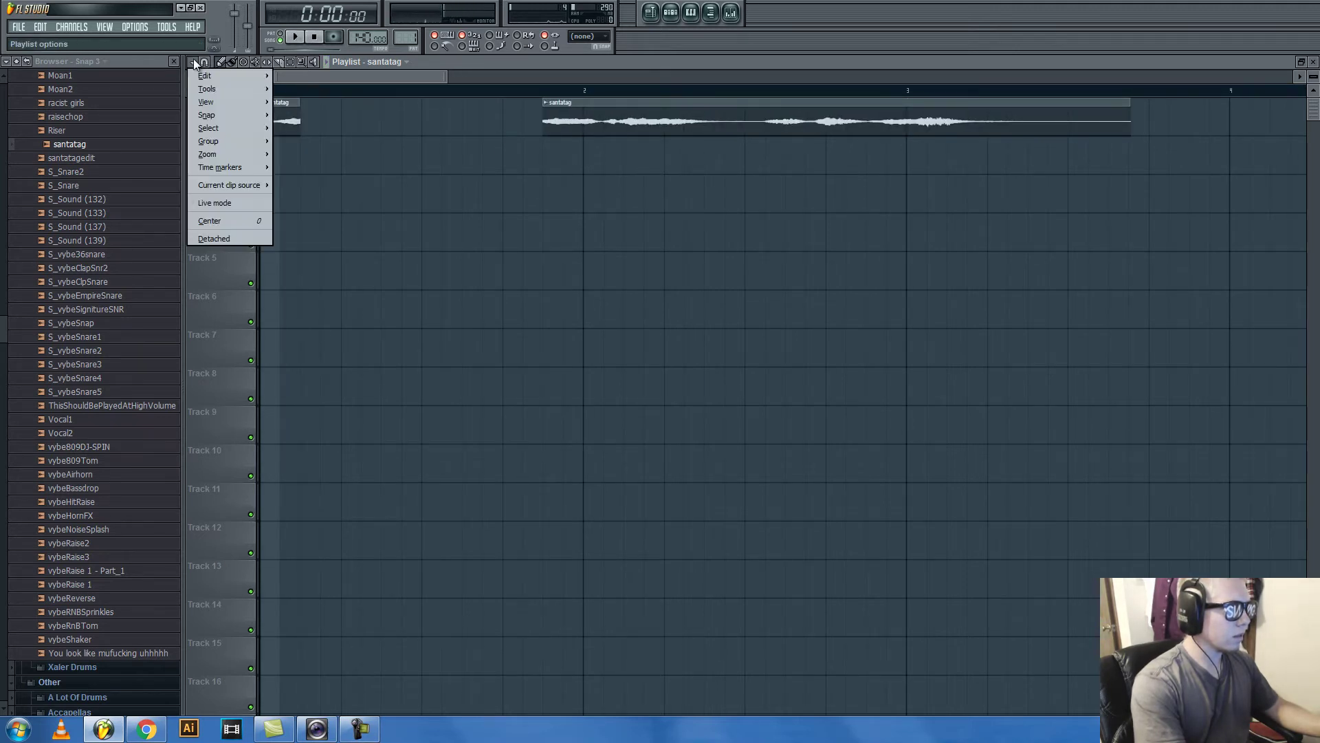
mouse_move(222, 115)
left_click(292, 167)
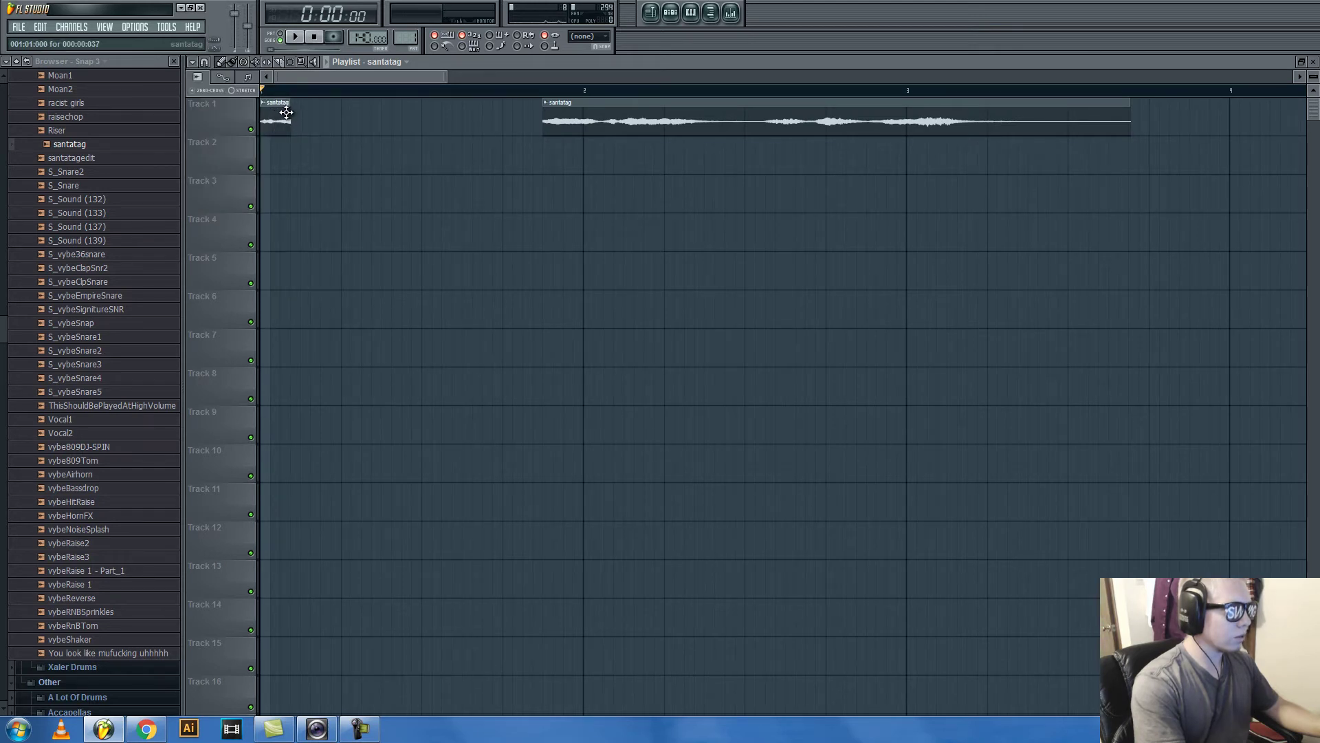
Place two more copies of the short santatag slice after the first one on Track 1 and play them.
left_click(302, 116)
left_click(348, 117)
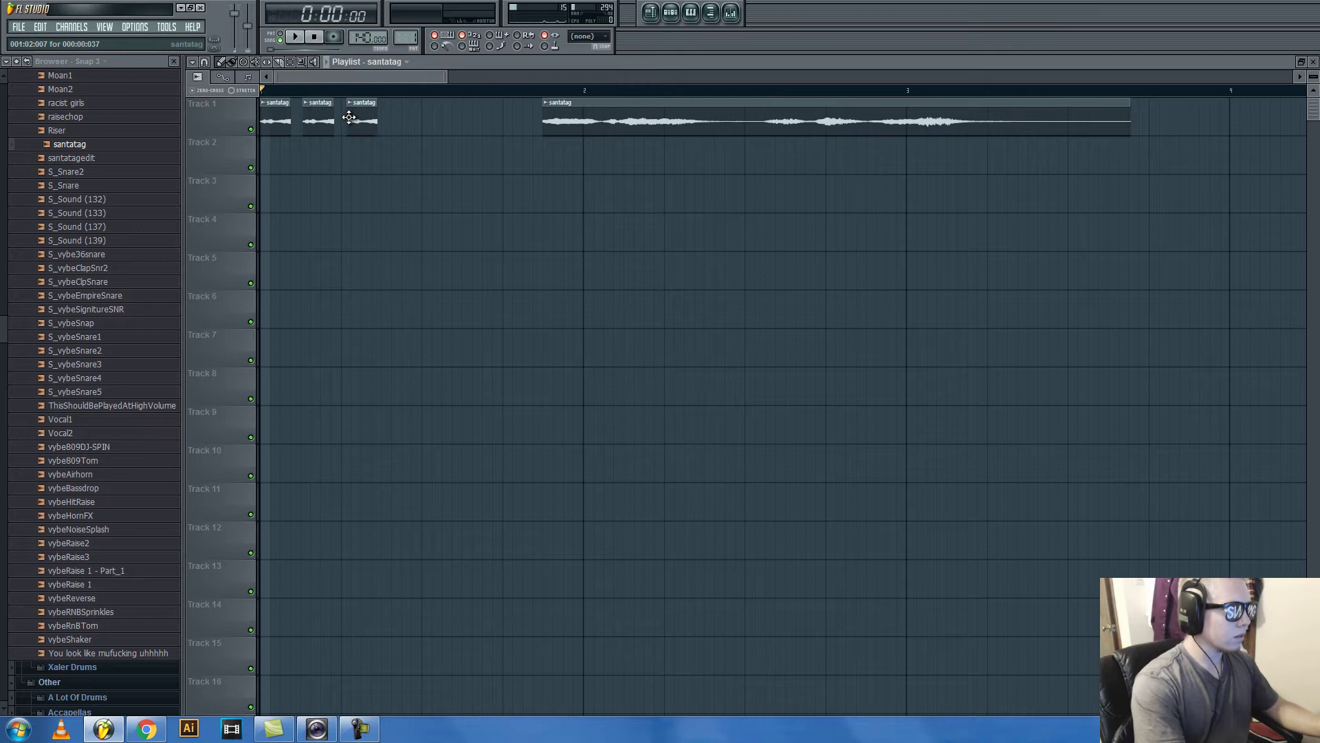
key("space")
key("space")
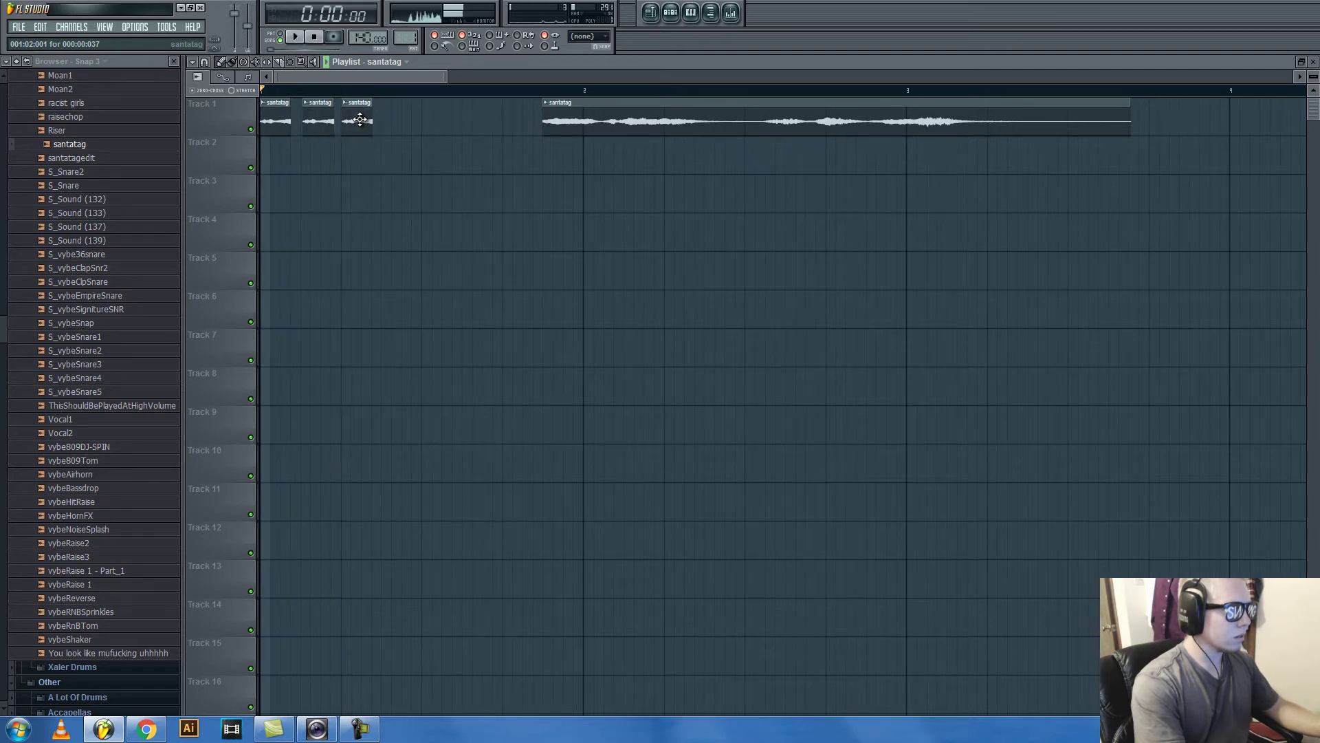
Nudge the third short slice slightly later, move the long santatag slice close behind it in bar 1 and play the arrangement.
left_click_drag(366, 120, 368, 119)
left_click_drag(598, 127, 444, 125)
key("space")
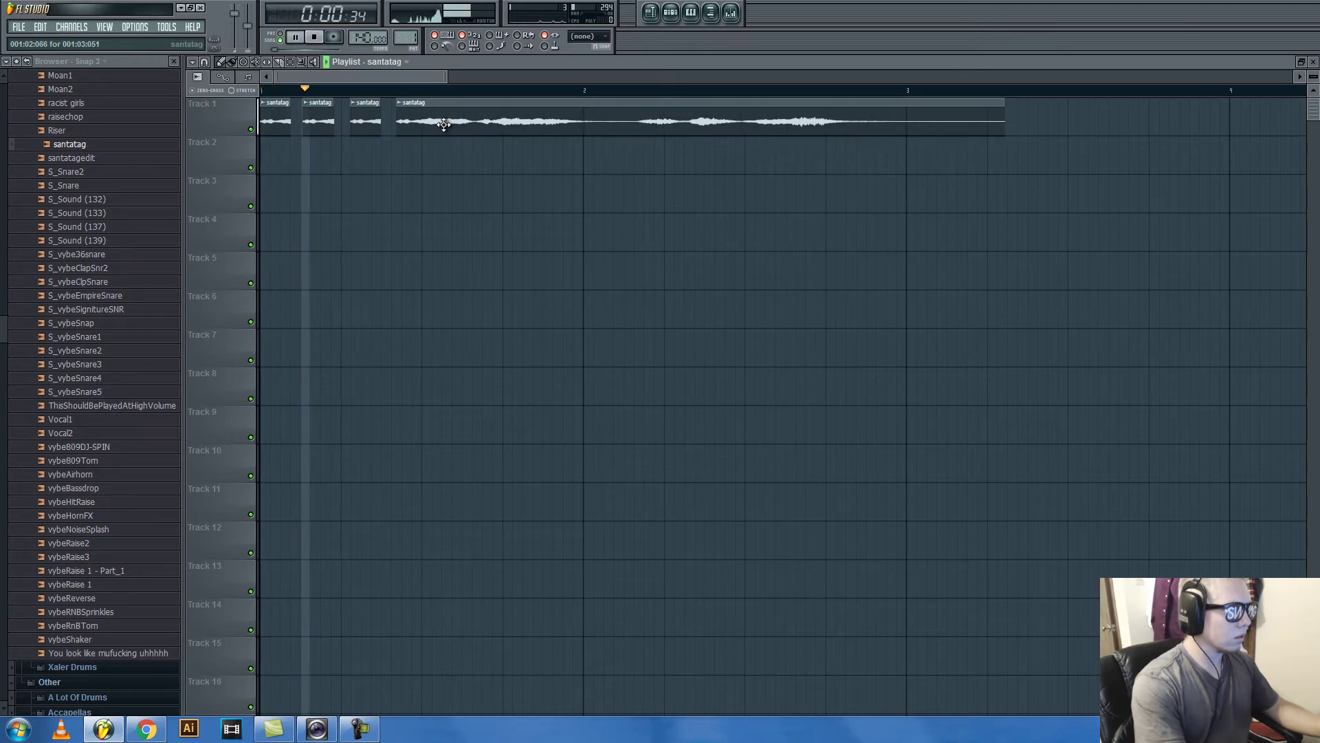
Bypass Fruity Reeverb and Fruity Delay on the santatag mixer track and replay the arrangement.
key("F9")
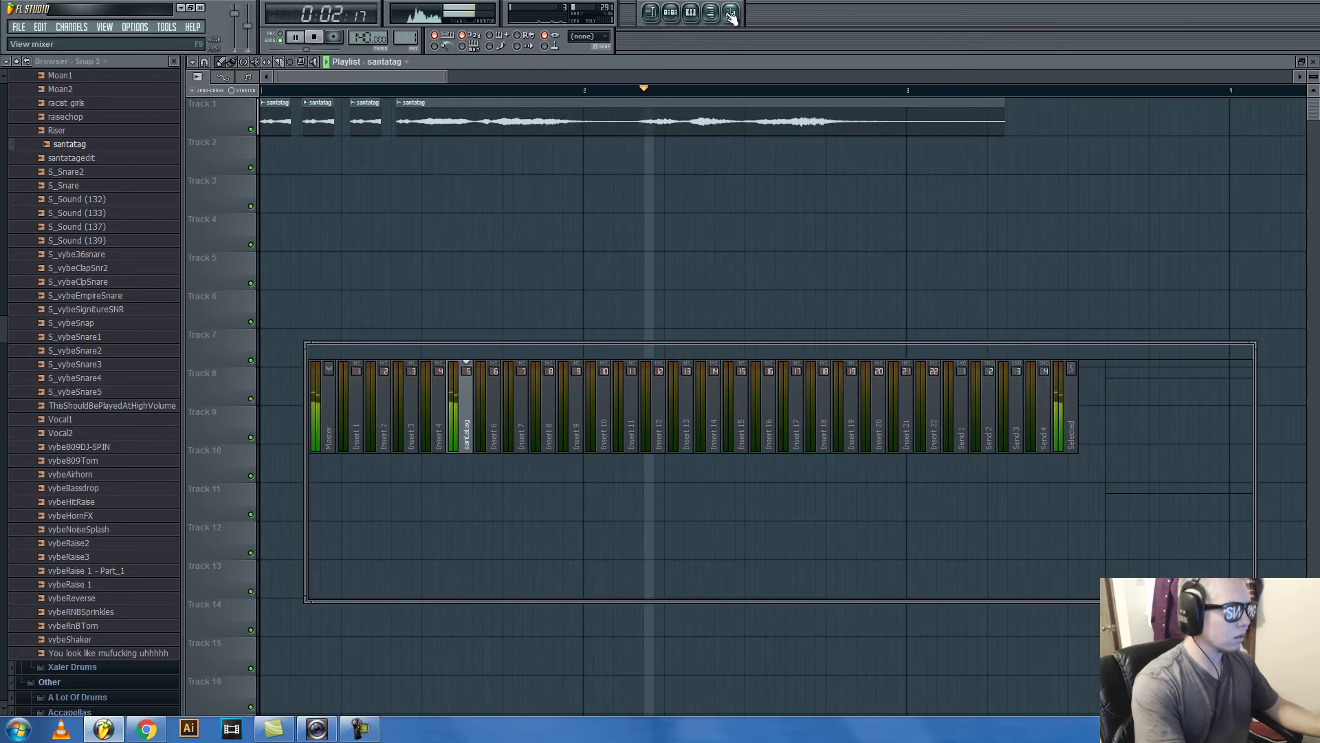
key("space")
left_click(1235, 385)
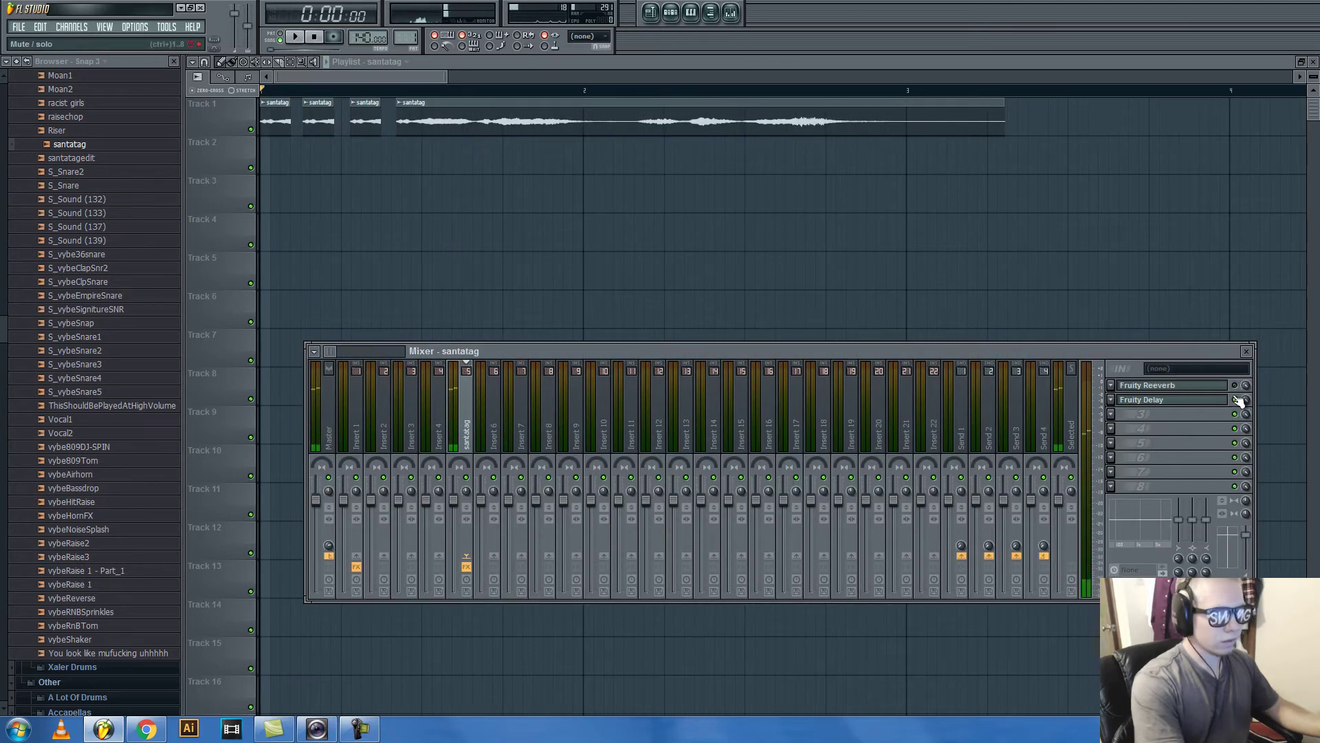
left_click(1235, 400)
key("space")
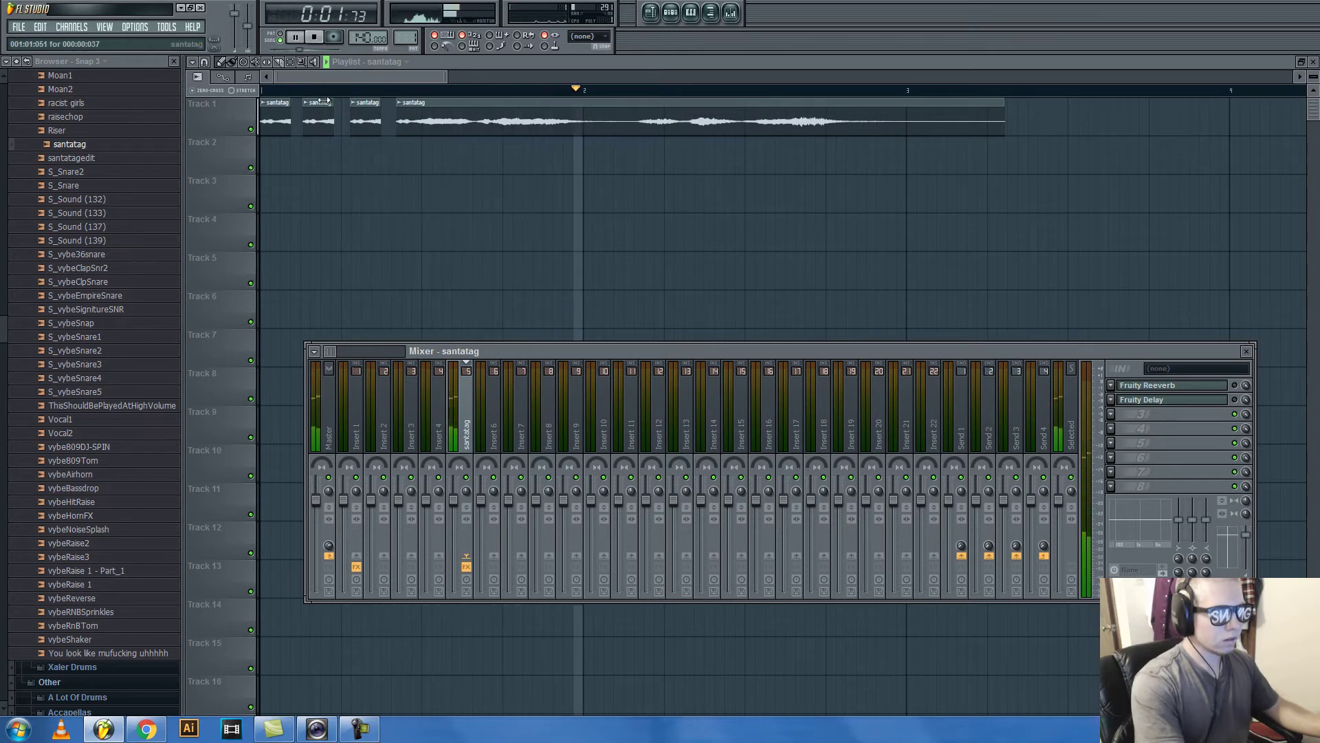
Delete the third short santatag slice, move the long slice into its place on Track 1 and play the result.
key("space")
key("F9")
right_click(366, 123)
left_click_drag(394, 123, 342, 124)
key("space")
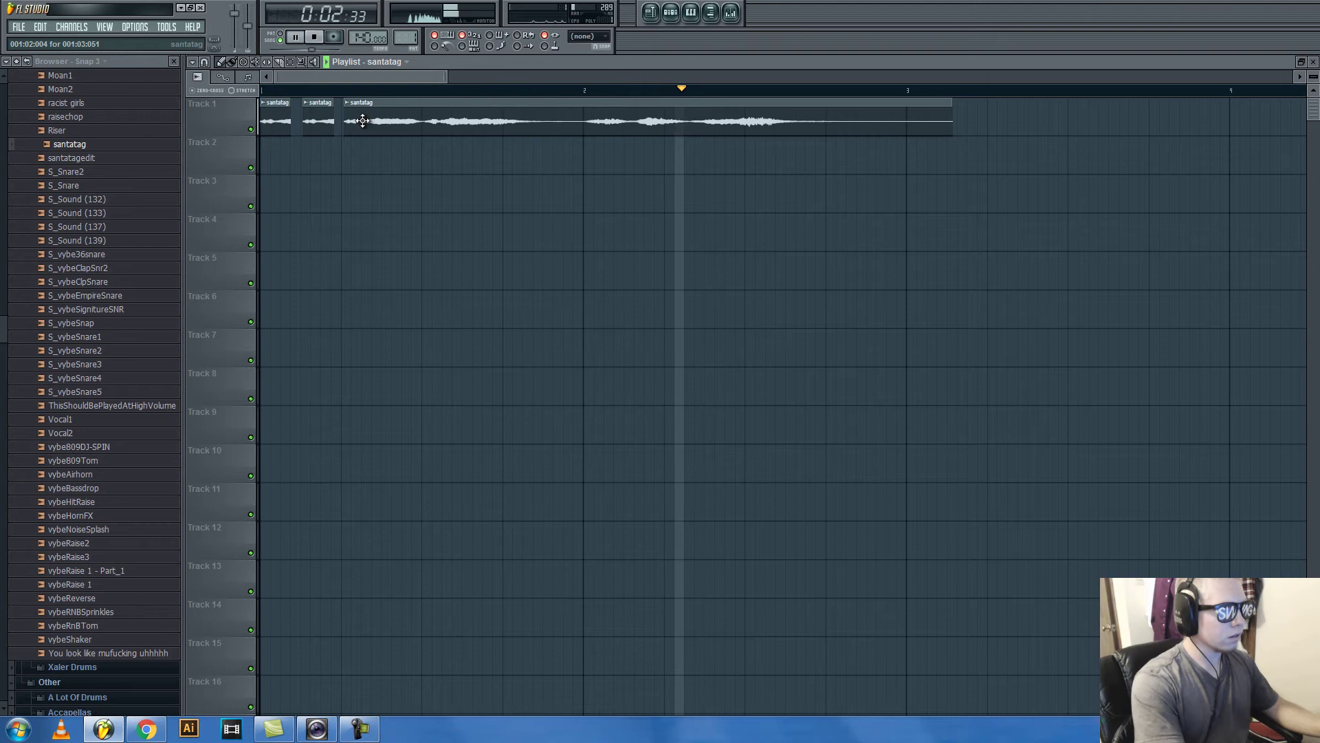
key("space")
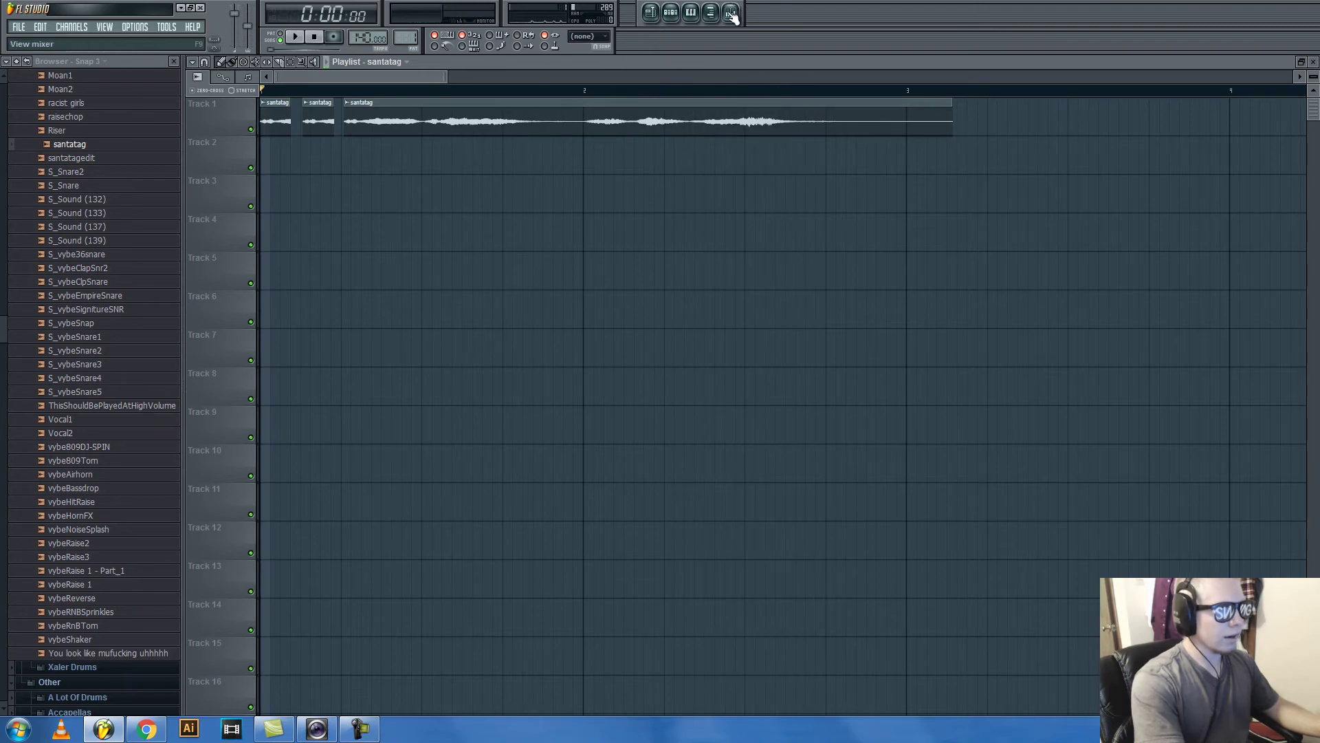
Load Glitch2 into the third effect slot of the santatag mixer track.
left_click(732, 19)
left_click(1111, 414)
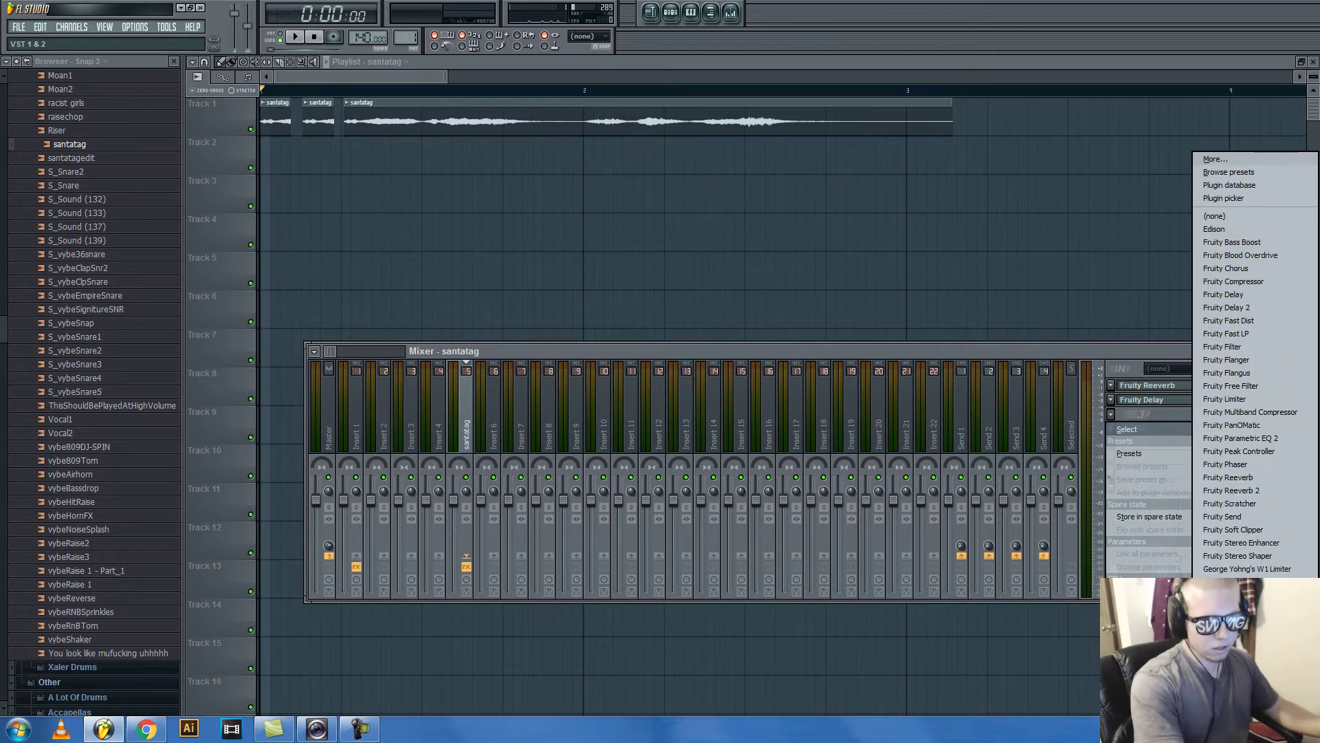
left_click(1222, 583)
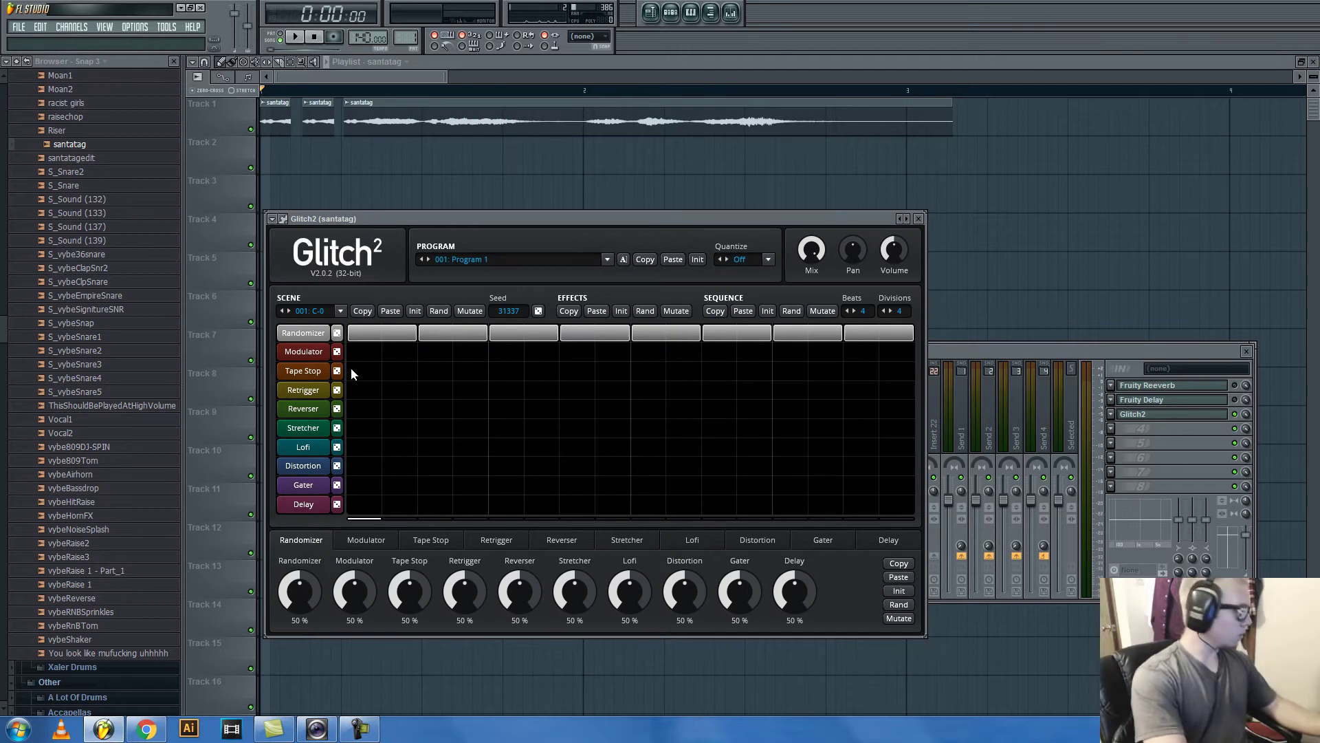
Clear all Randomizer blocks from the Glitch2 sequence and draw a Tape Stop block across the fourth beat.
right_click(399, 332)
right_click(442, 338)
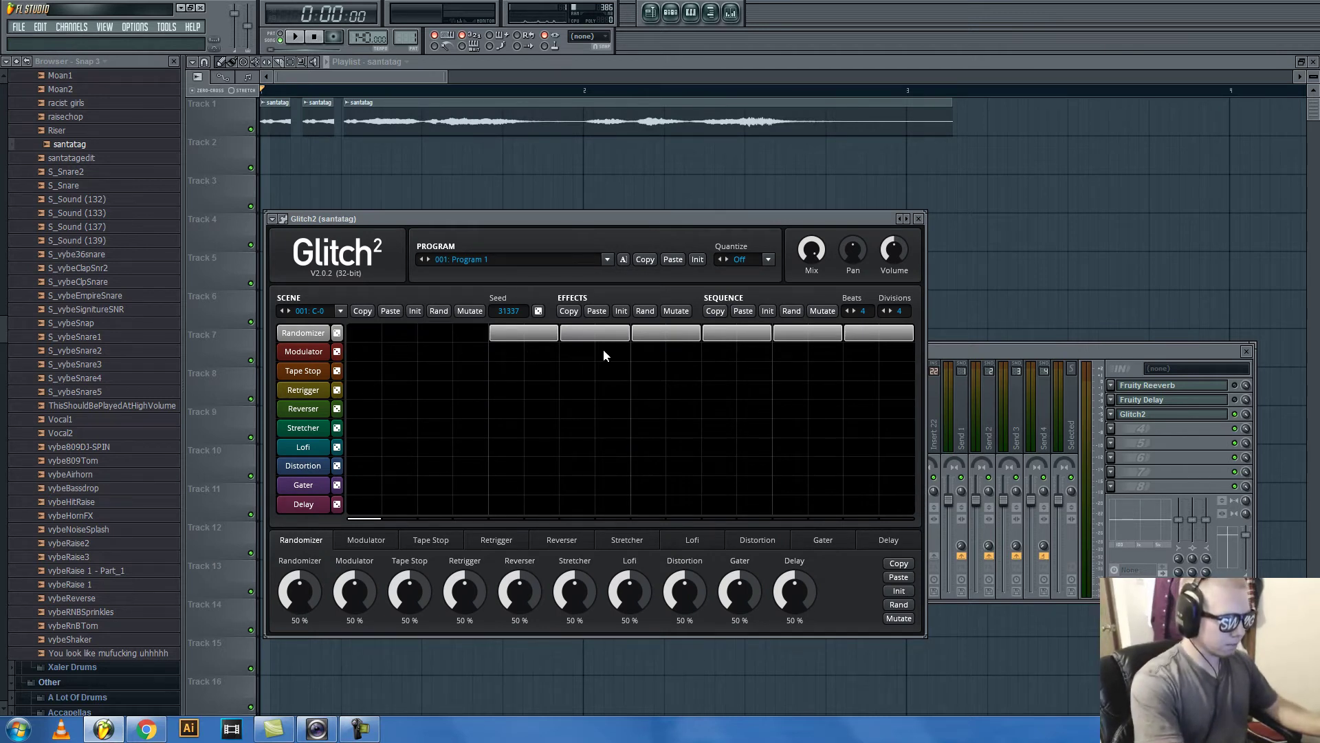
mouse_move(604, 349)
left_mouse_down()
mouse_move(878, 337)
mouse_move(639, 336)
mouse_move(786, 341)
left_mouse_up()
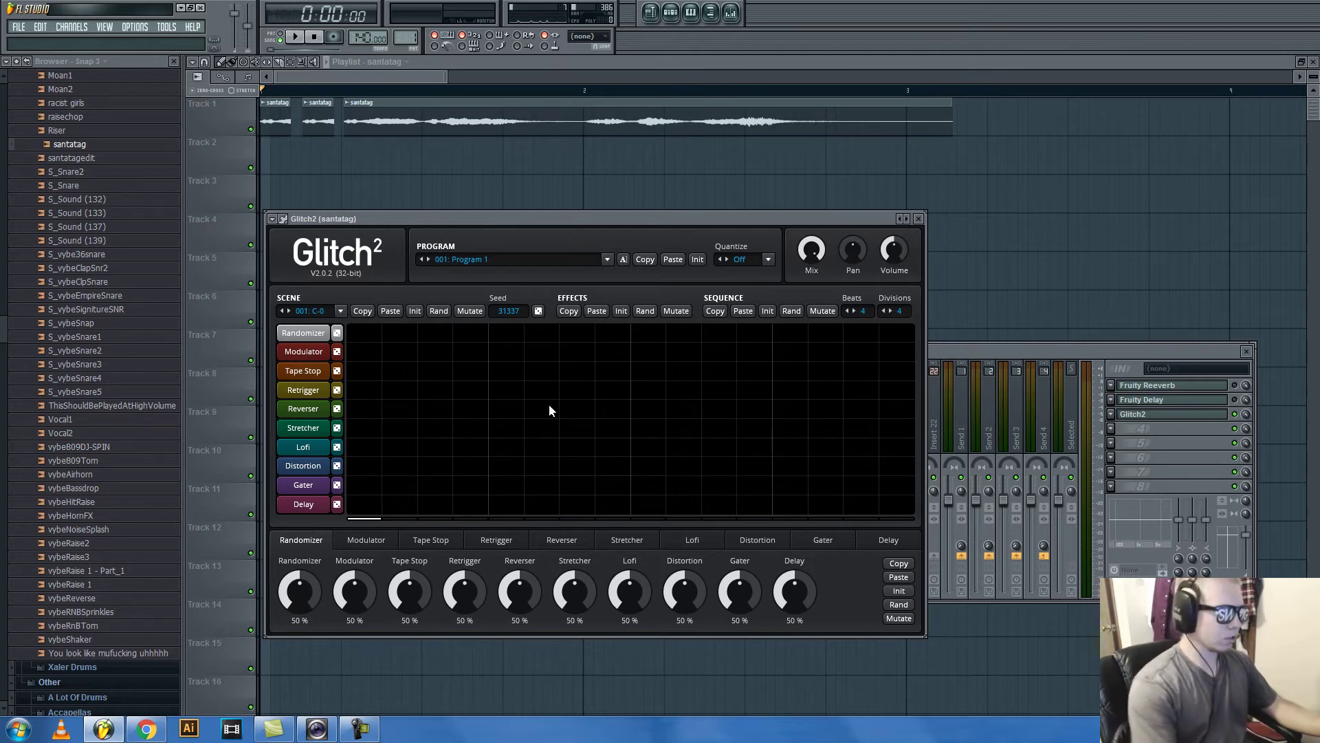
left_click_drag(774, 370, 889, 378)
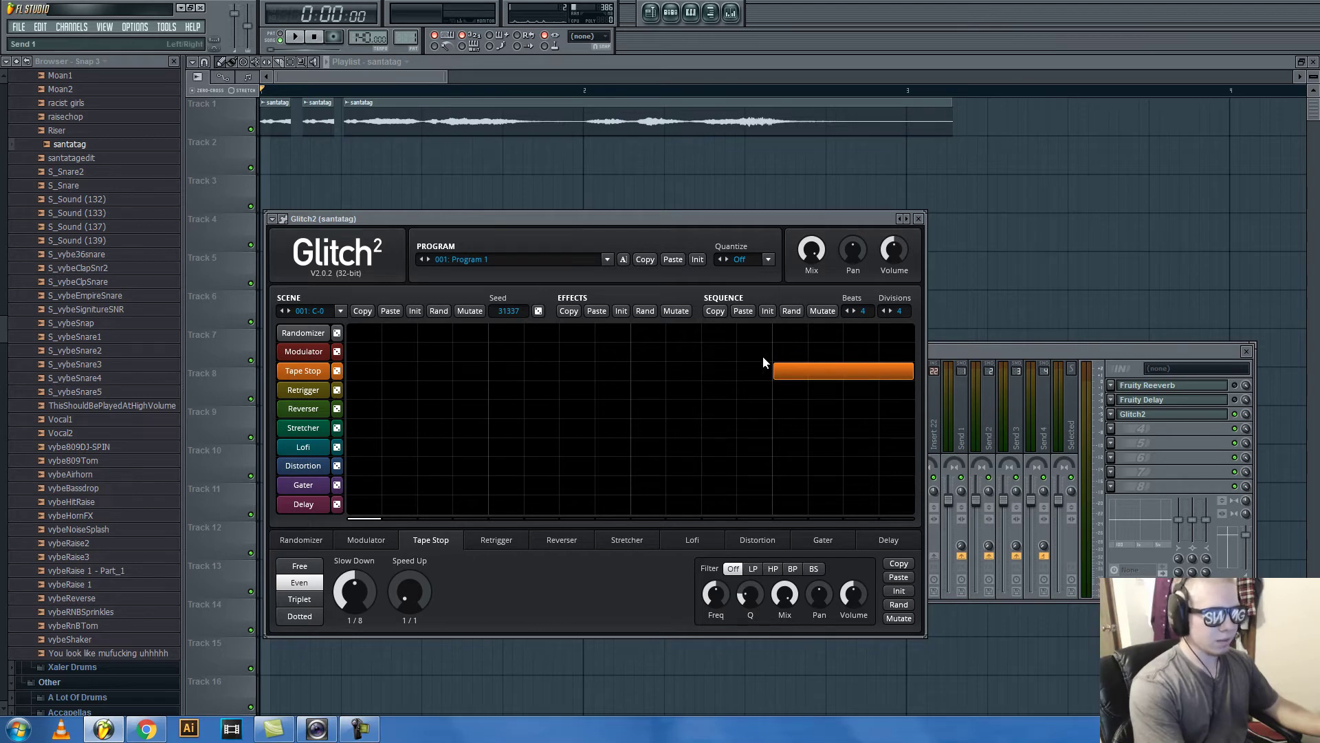
Create an automation clip for Glitch2's mute switch that holds at minimum until a 100% point at about 2:03, and play it.
right_click(1235, 415)
left_click(1251, 497)
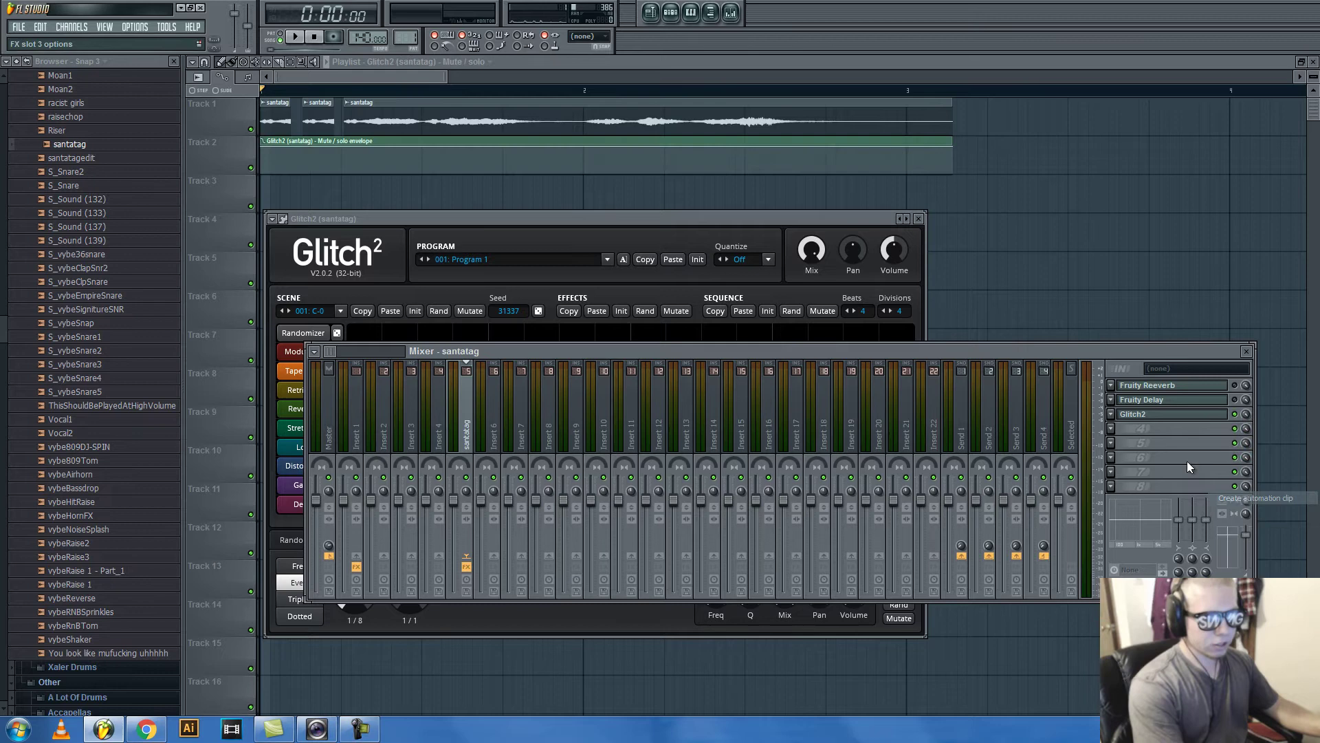
left_click_drag(264, 146, 268, 192)
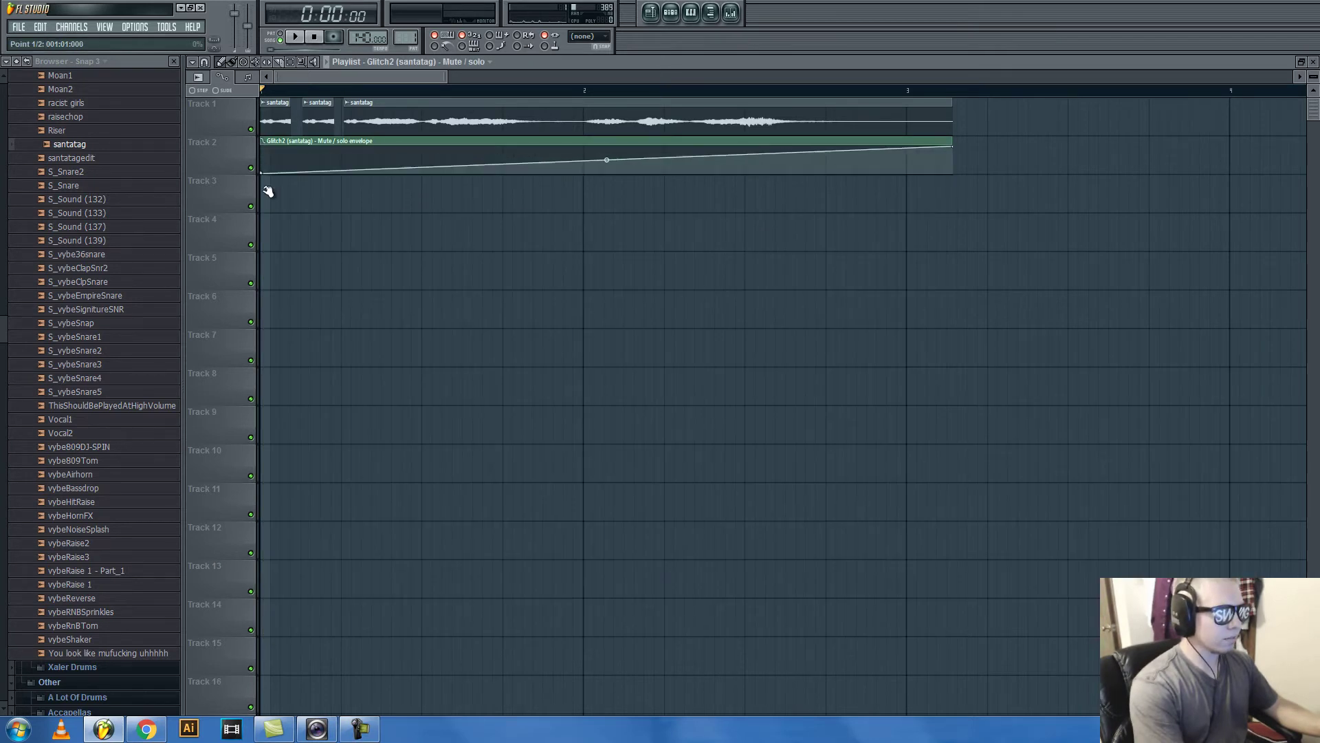
left_click(747, 151)
right_click(746, 151)
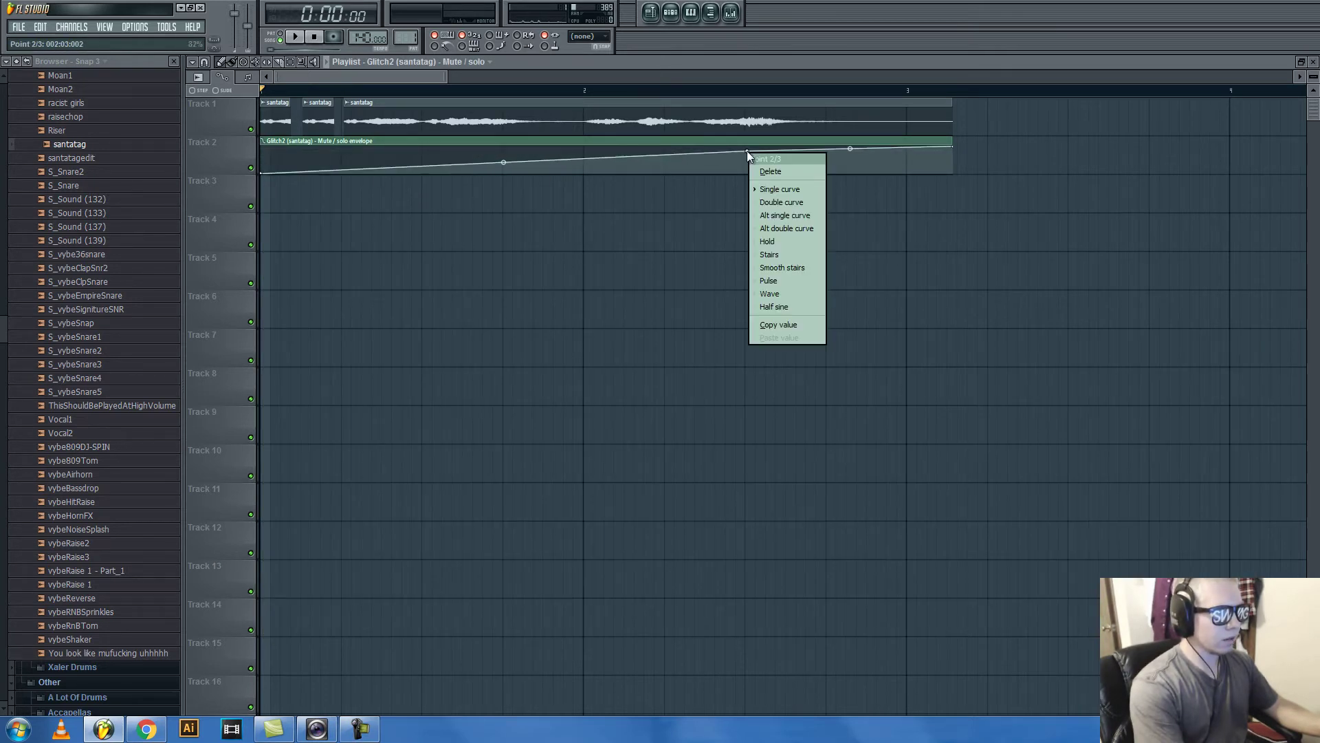
left_click(770, 240)
left_click_drag(753, 151, 755, 143)
key("space")
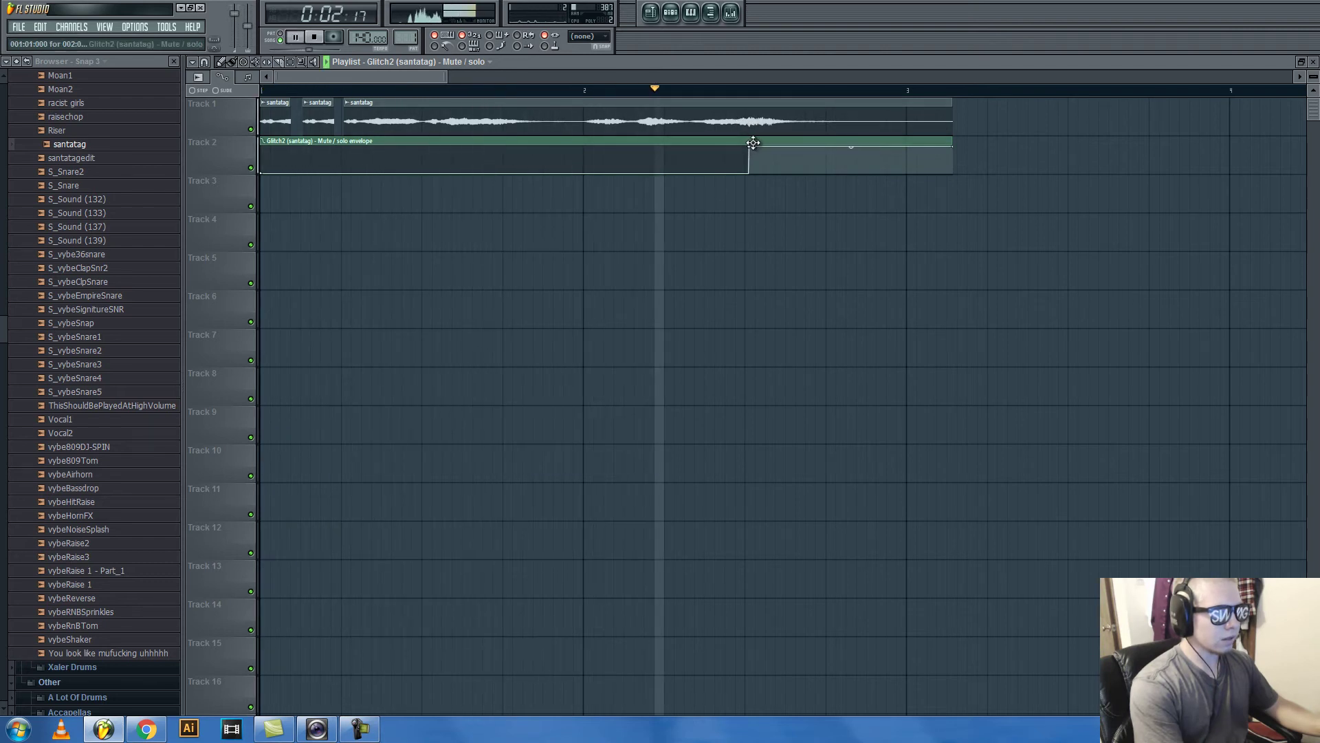
key("space")
Delete the middle point of the Glitch2 mute automation and remove its automation channel from the project.
right_click(749, 144)
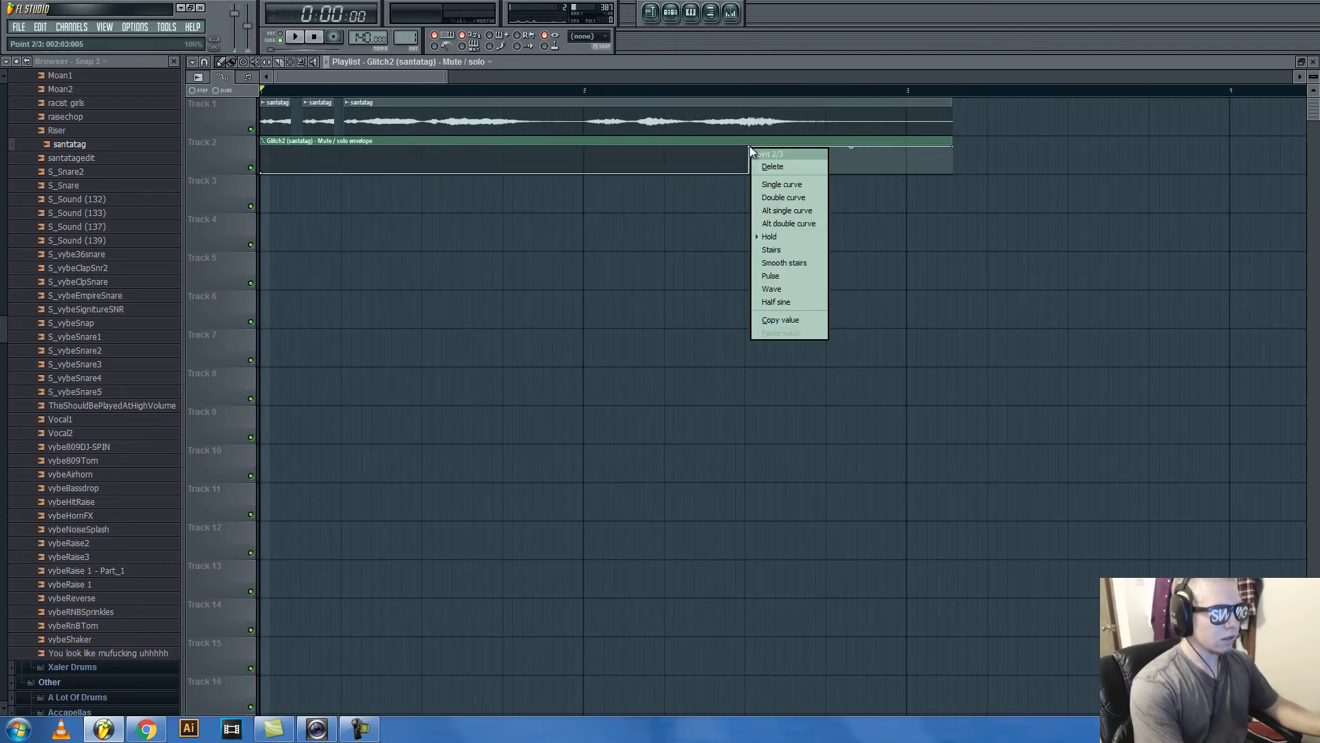
left_click(764, 169)
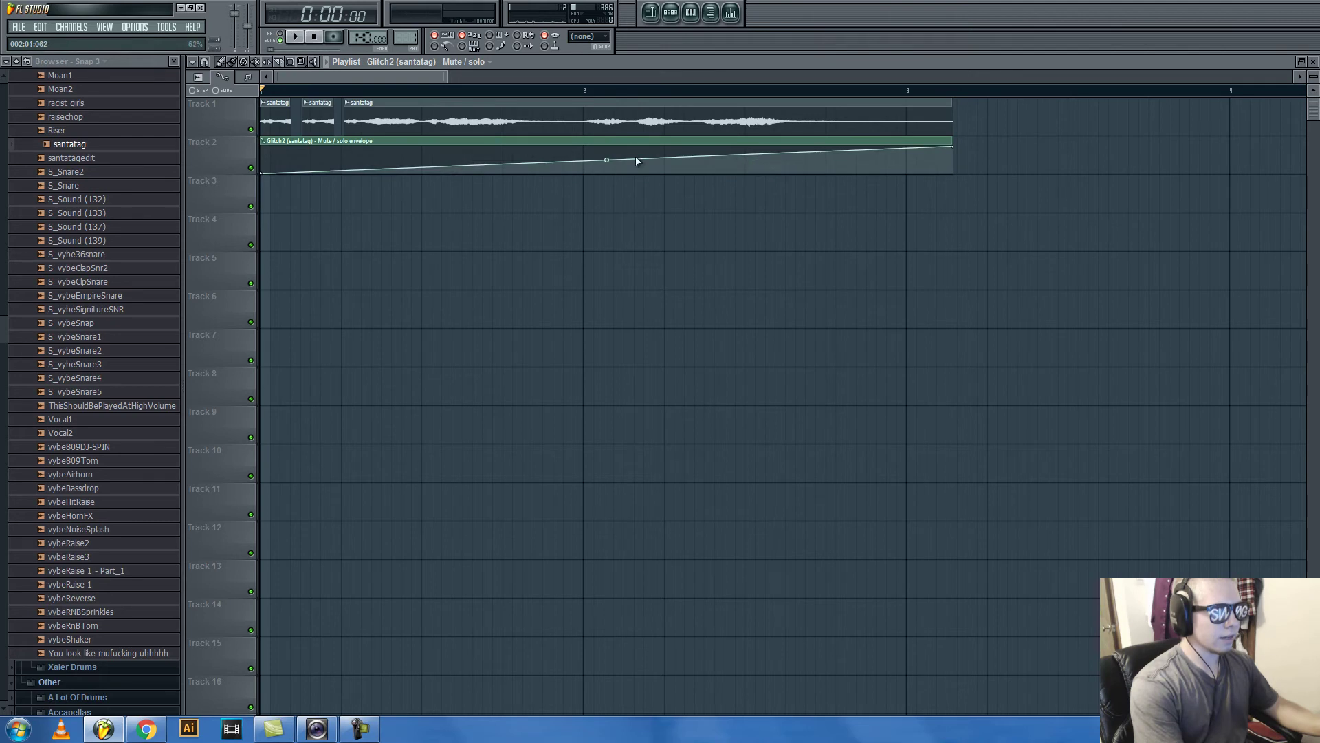
left_click(670, 12)
right_click(409, 201)
left_click(436, 371)
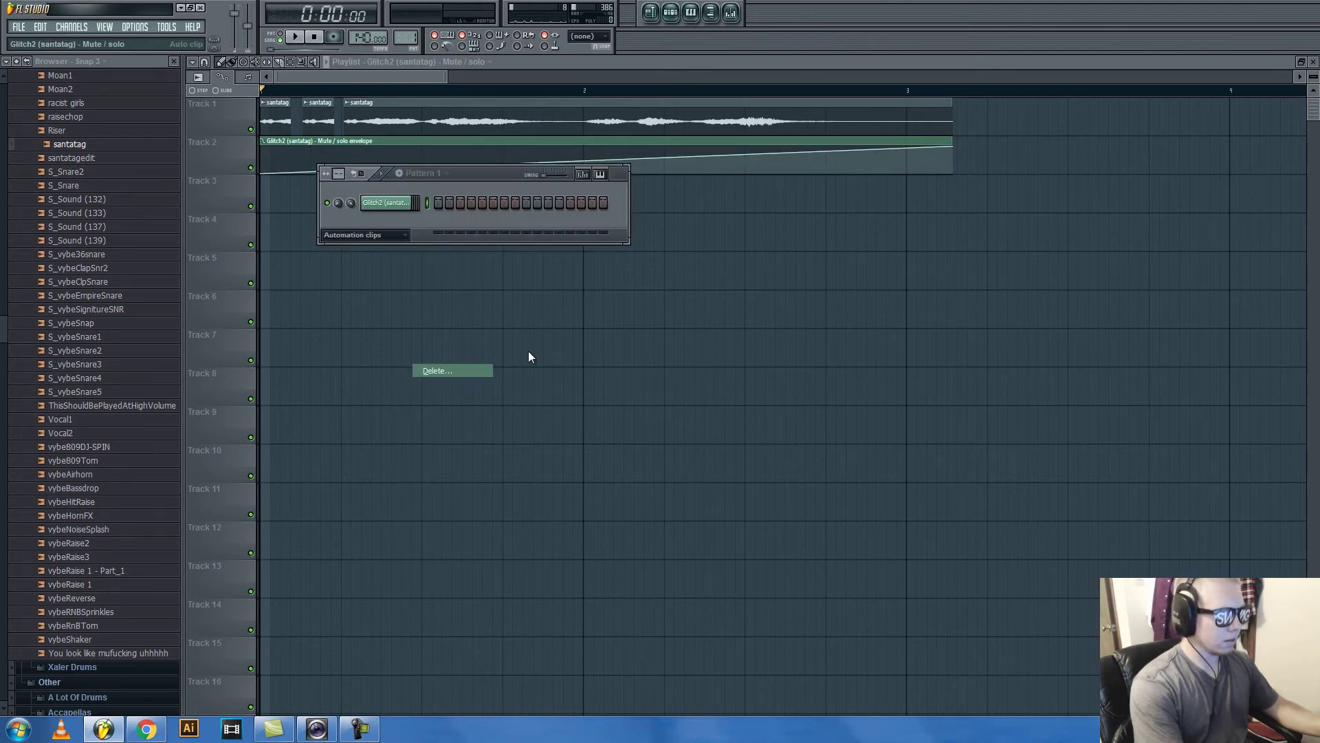
left_click(724, 412)
Play the arrangement with Glitch2 active and set the Glitch2 sequence length to 8 beats.
key("space")
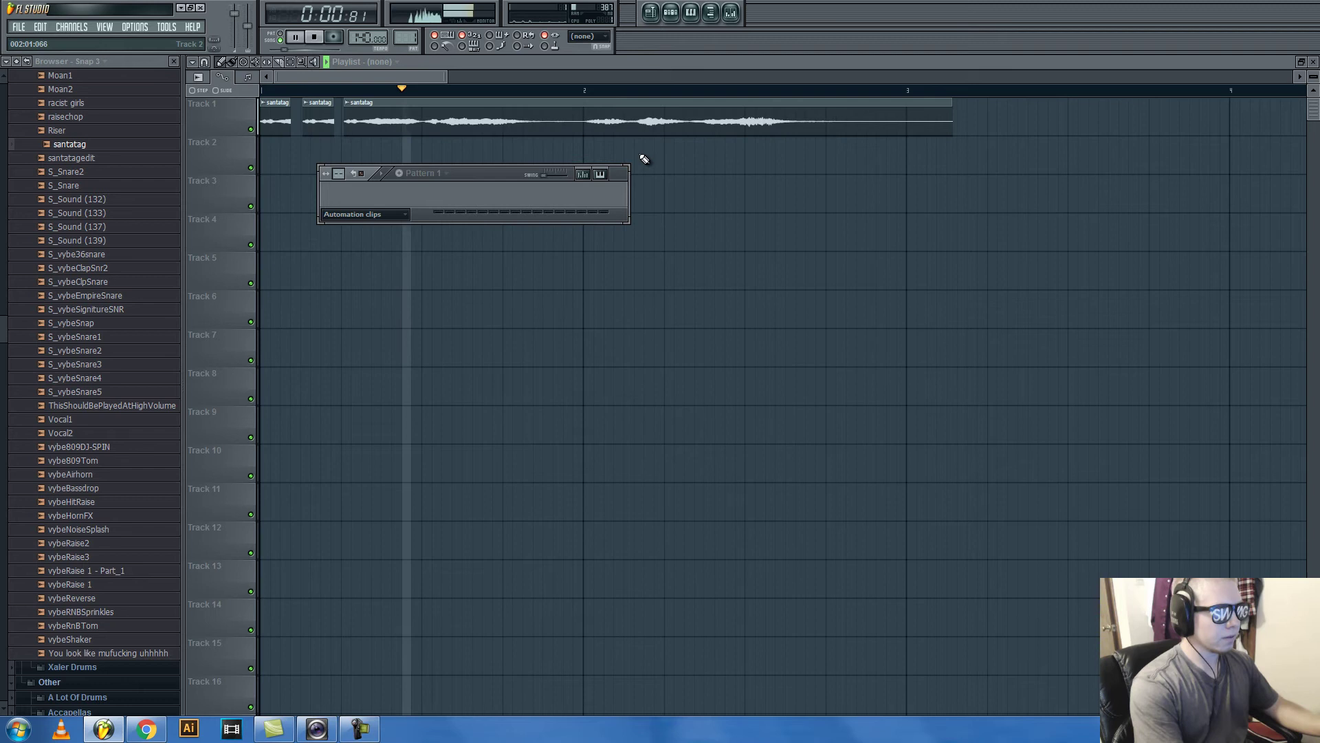
key("space")
left_click(730, 12)
left_click(1173, 416)
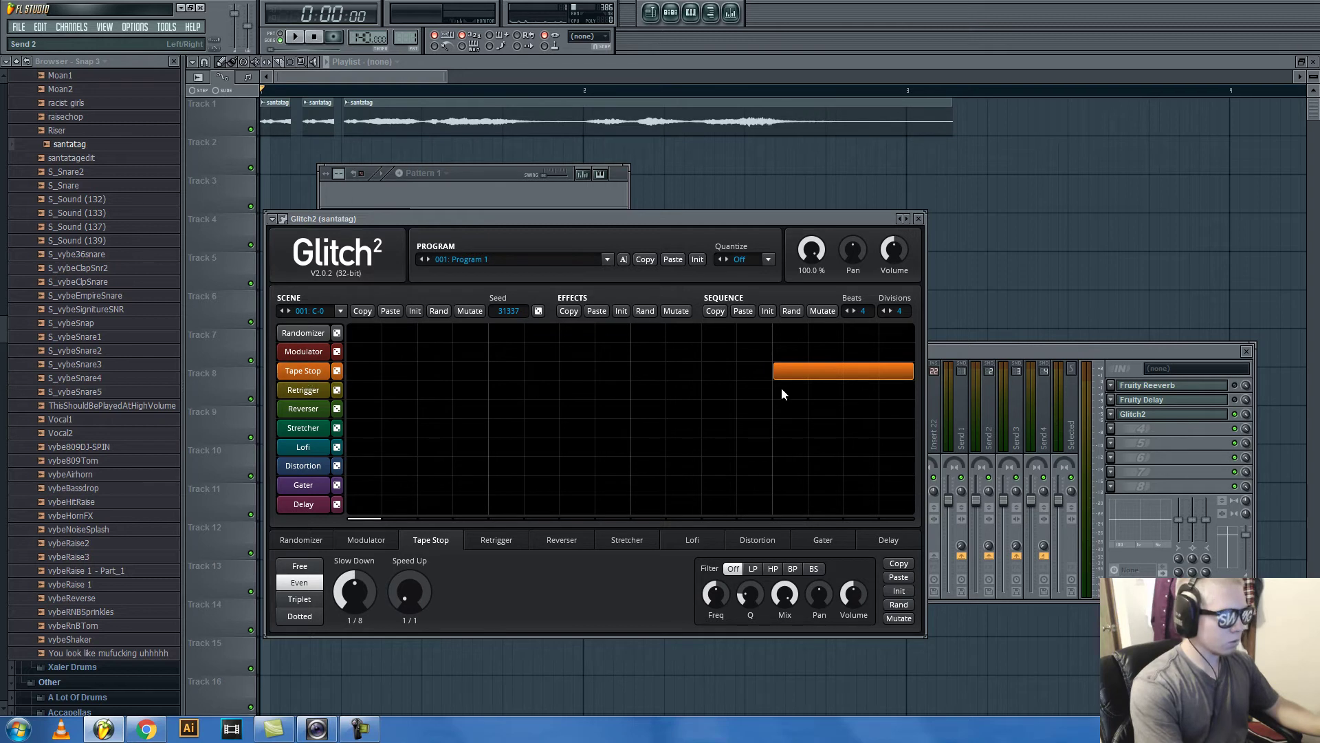
left_click(853, 312)
left_click(853, 312)
left_click(853, 312)
left_click(853, 312)
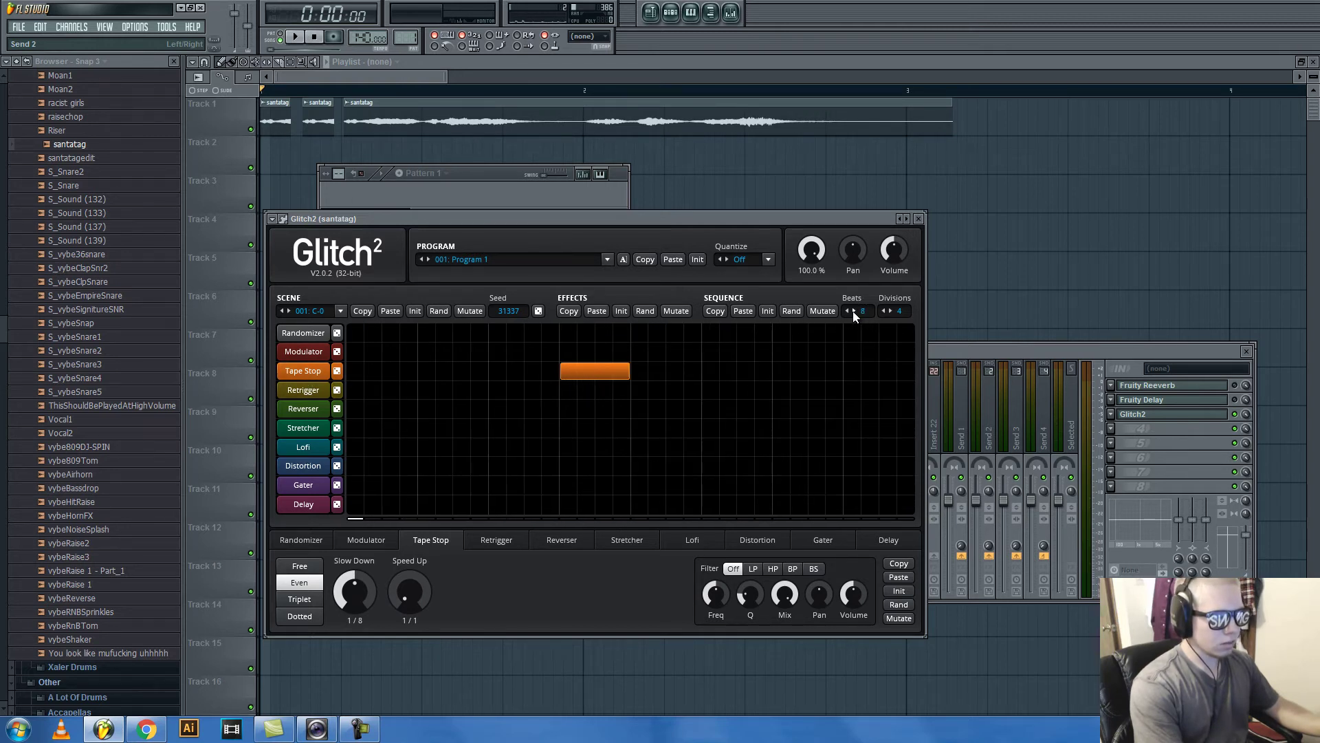
Move the Tape Stop block to the eighth beat, play the arrangement and shift the block to the seventh beat.
left_click_drag(610, 377, 885, 366)
key("space")
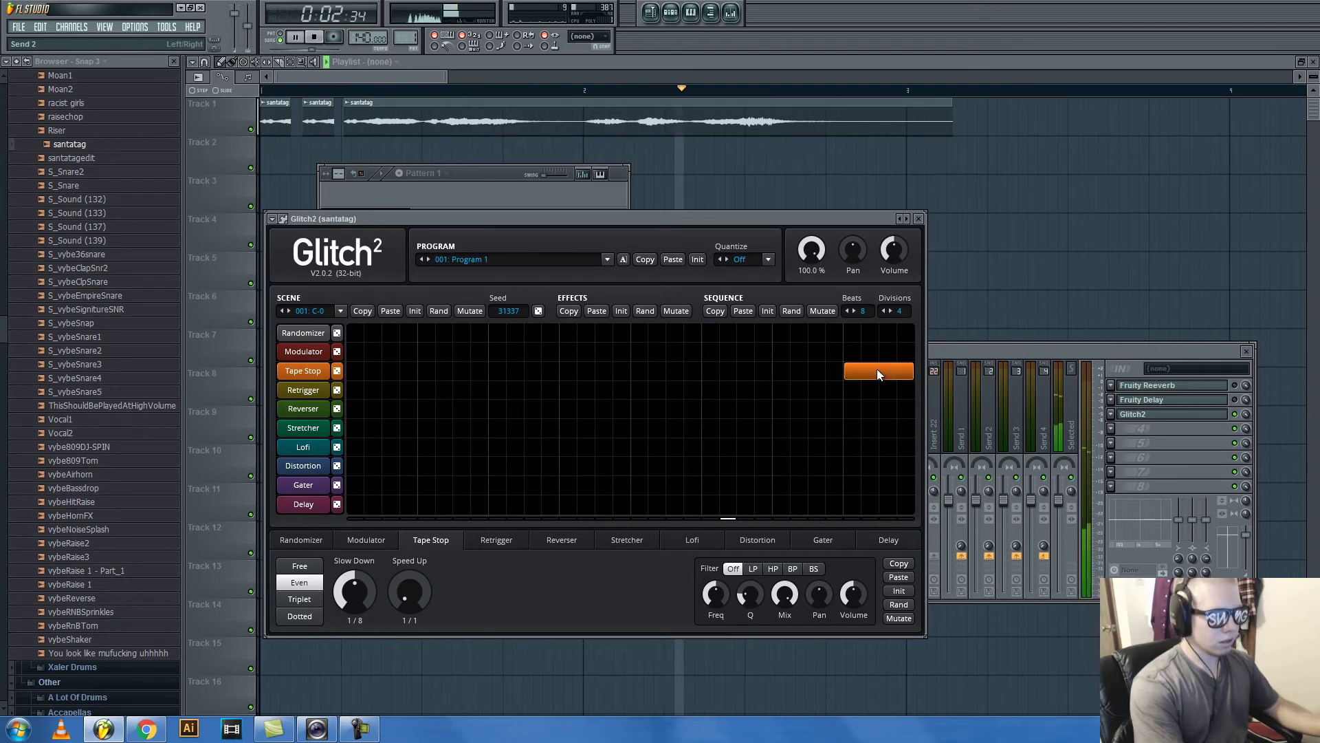
left_click_drag(877, 372, 806, 374)
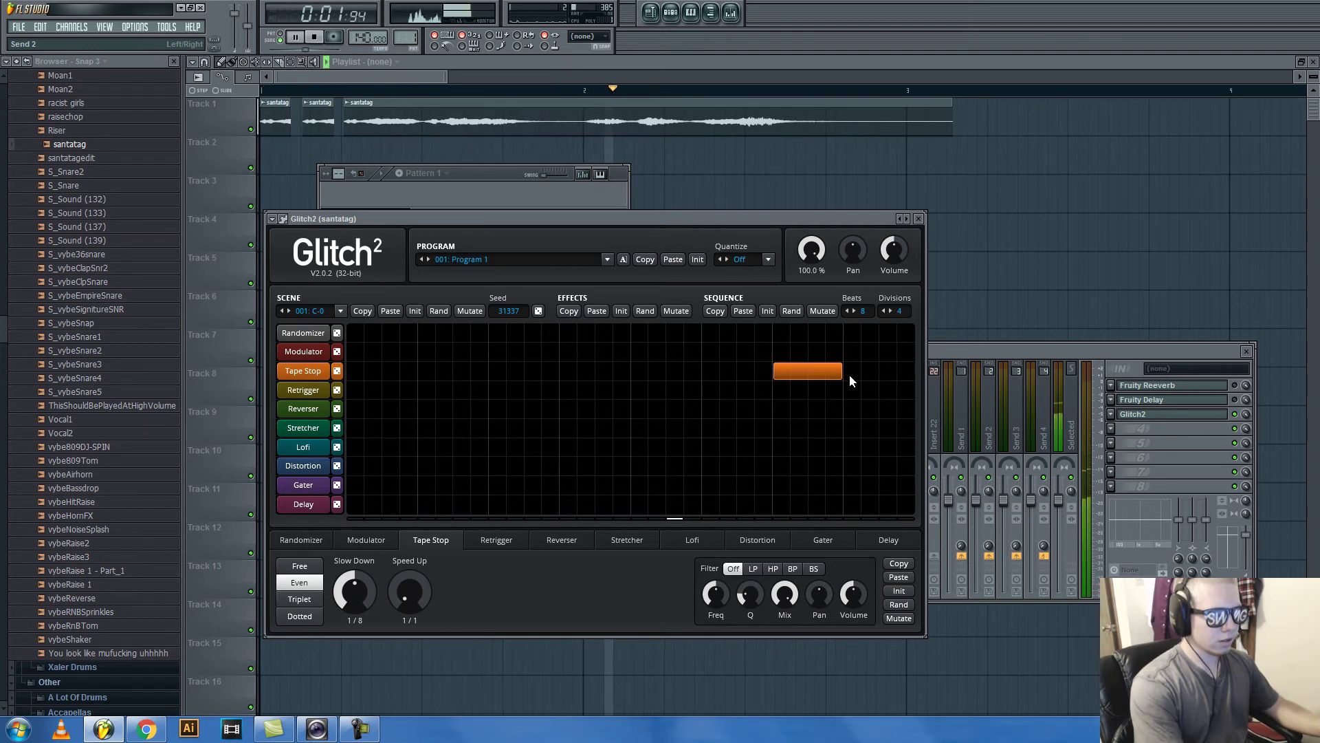
Set Tape Stop's Slow Down to 1/2 and replay the arrangement.
key("space")
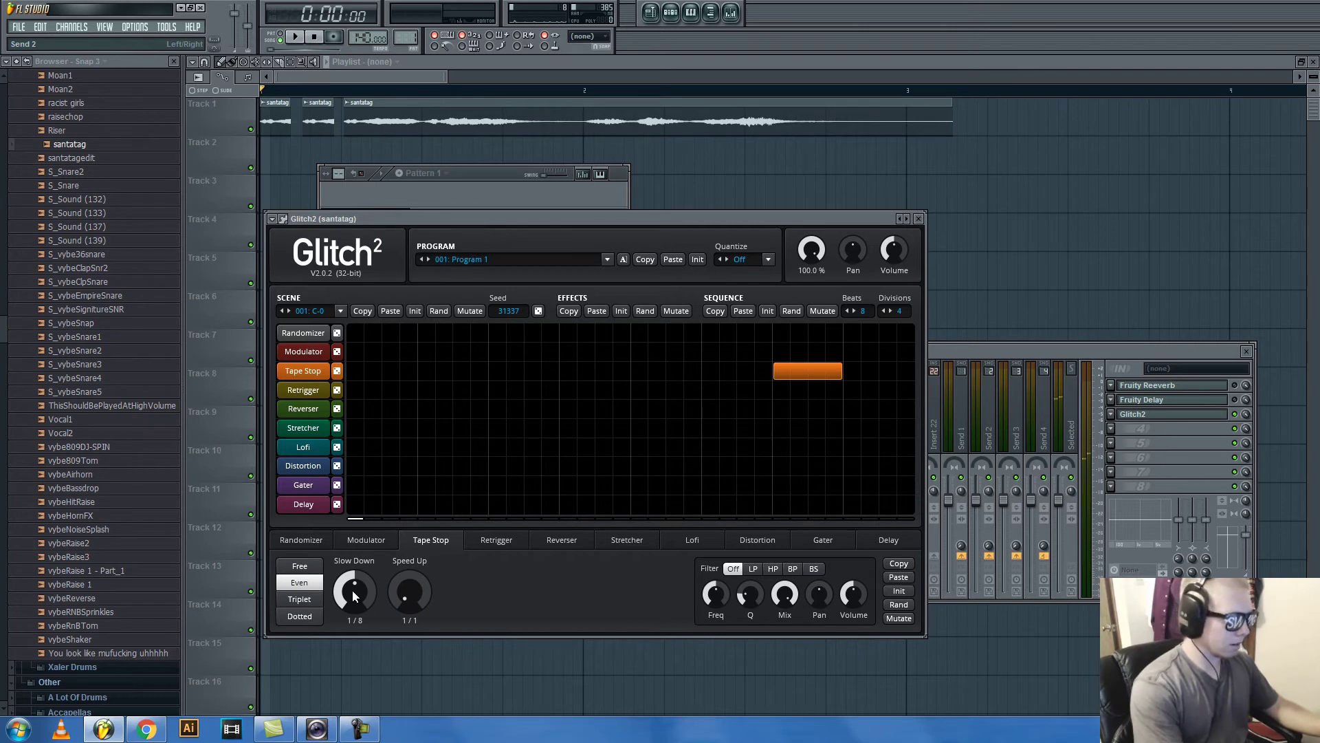
key("space")
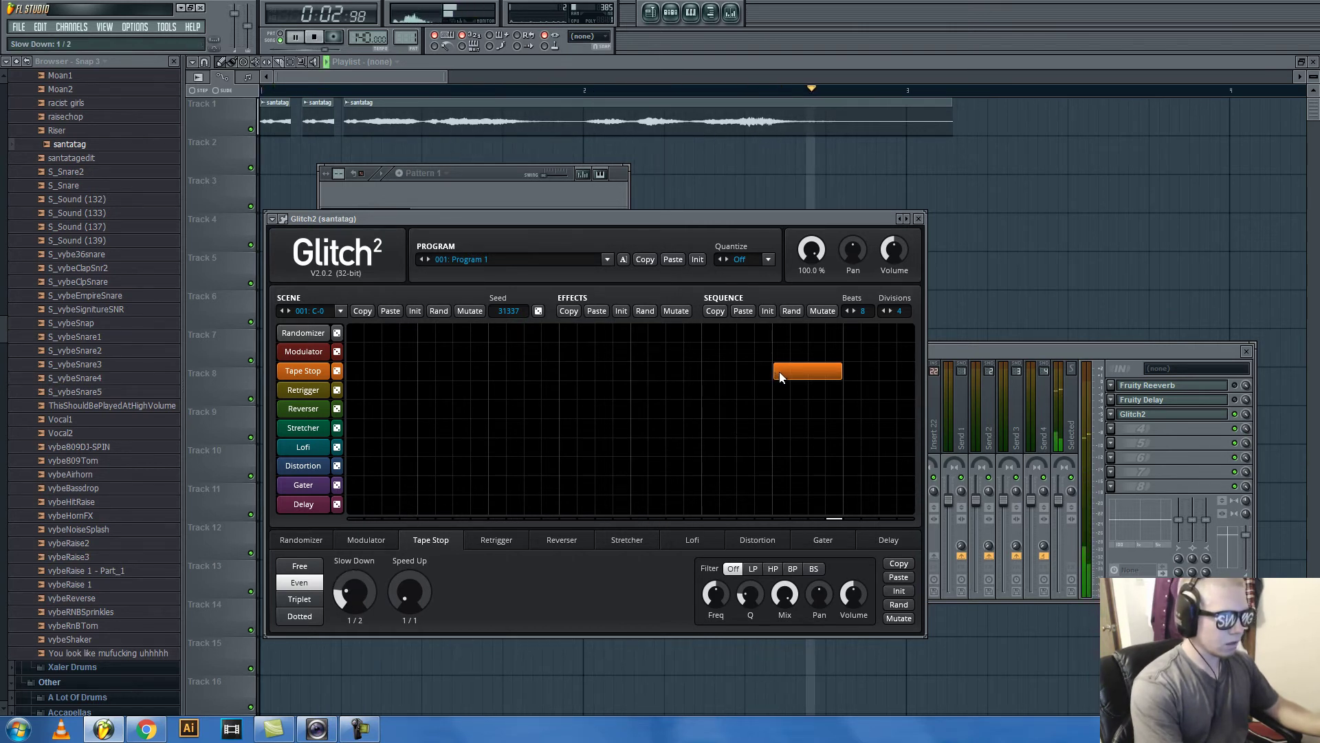
key("space")
Replace the Tape Stop block with a longer one spanning beats seven and eight and play the arrangement.
mouse_move(841, 372)
left_mouse_down()
mouse_move(896, 372)
mouse_move(841, 372)
left_mouse_up()
right_click(839, 372)
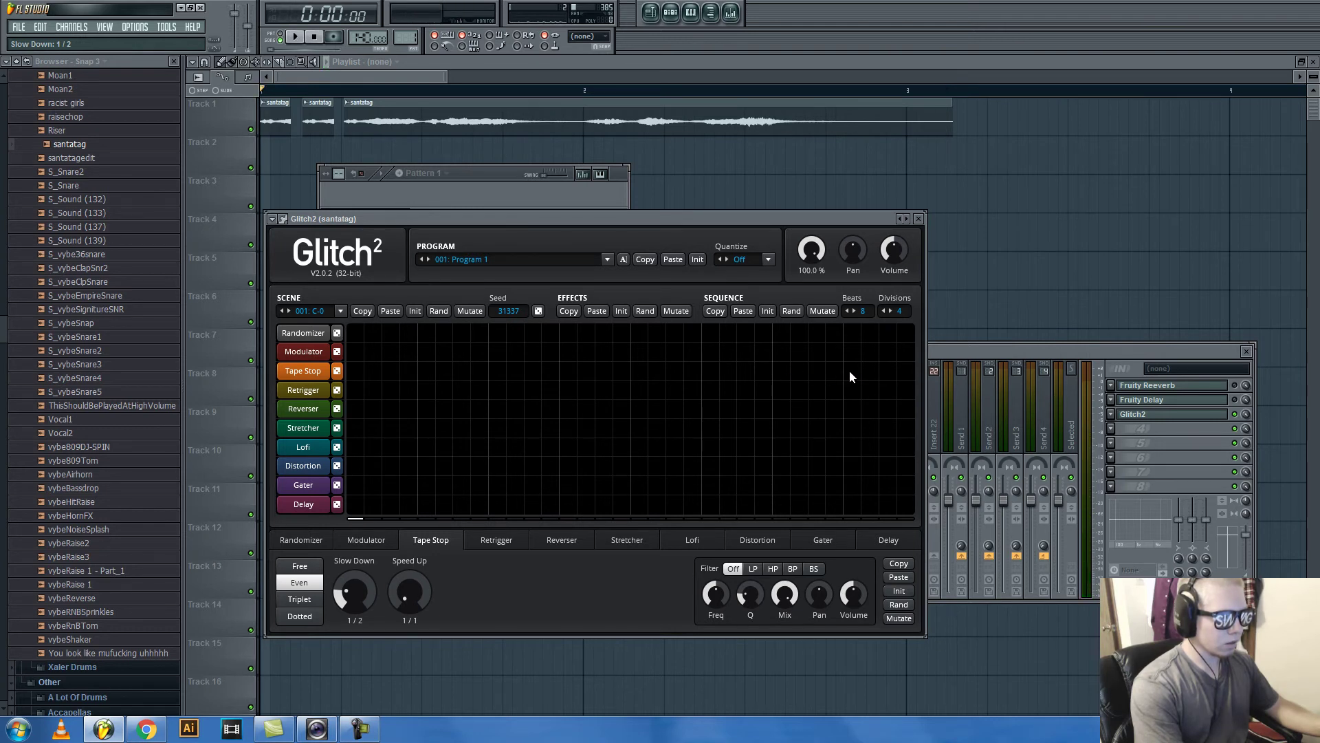
left_click_drag(879, 370, 927, 373)
key("space")
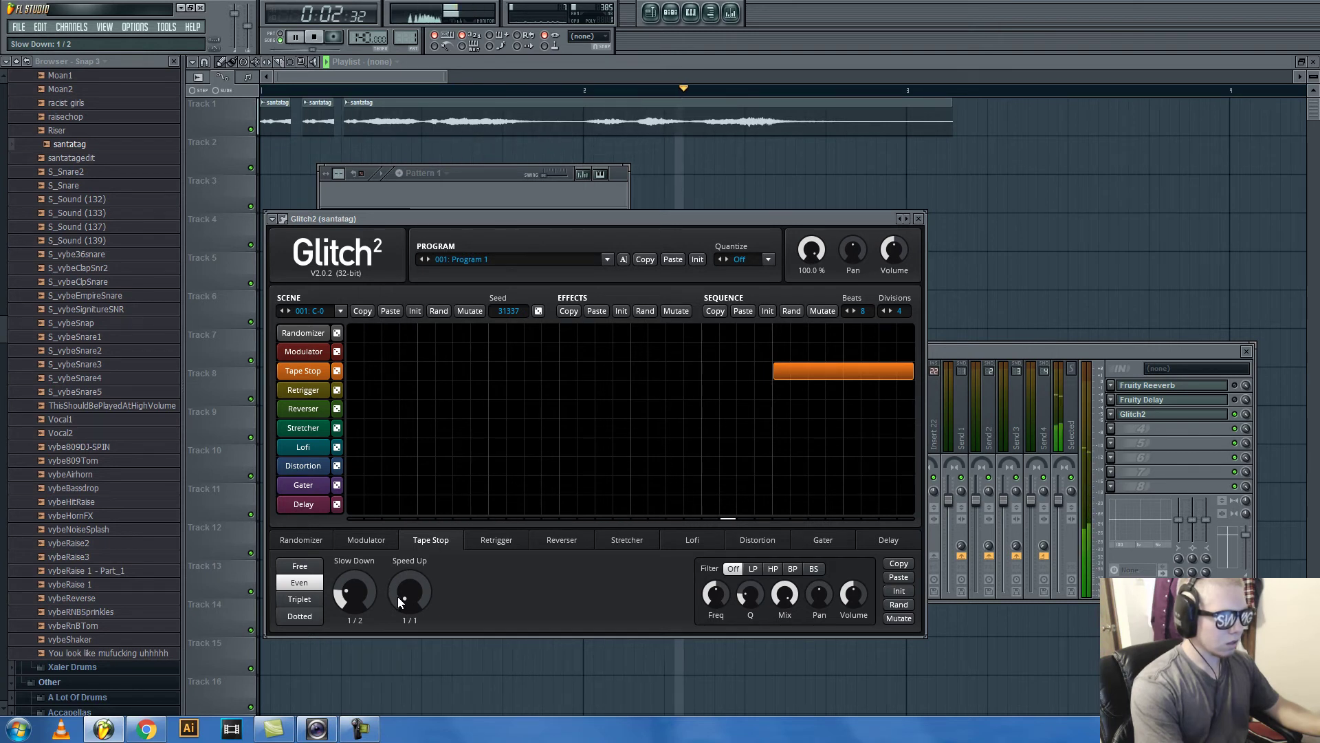
key("space")
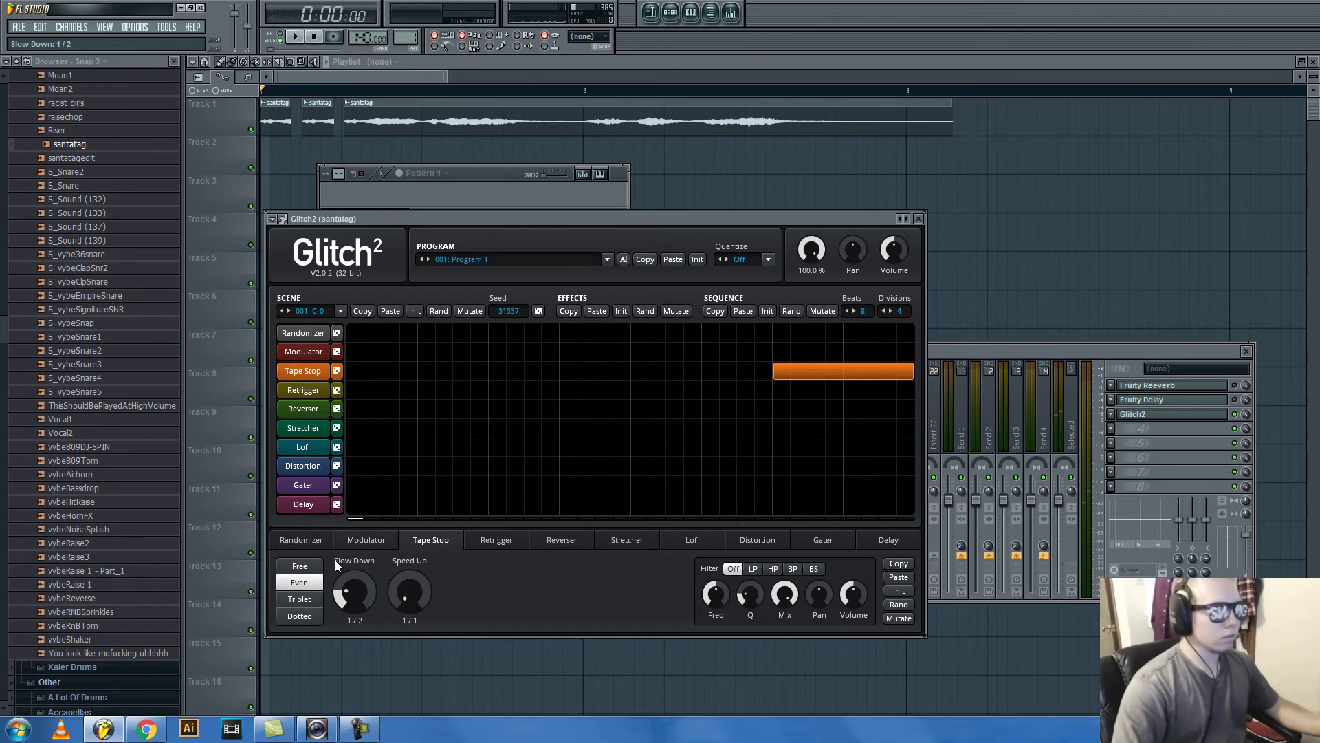
left_click(303, 580)
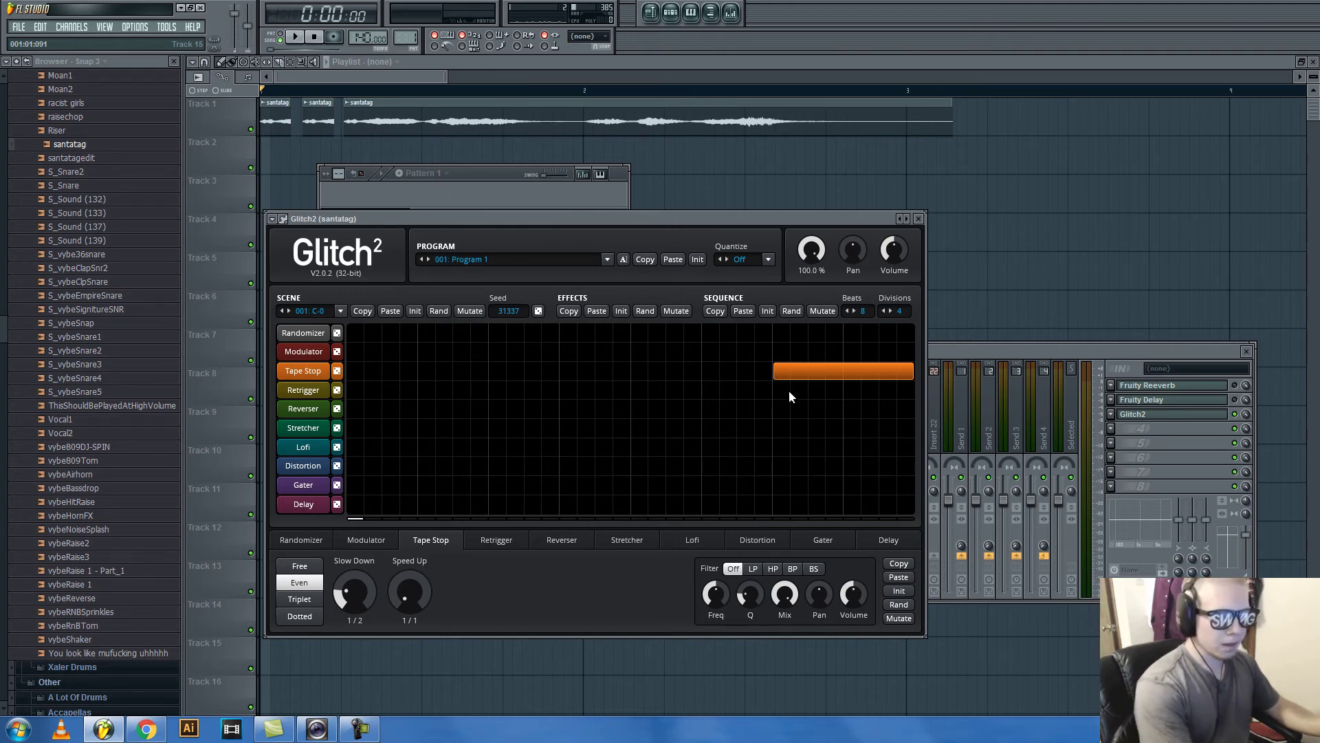
left_click(919, 220)
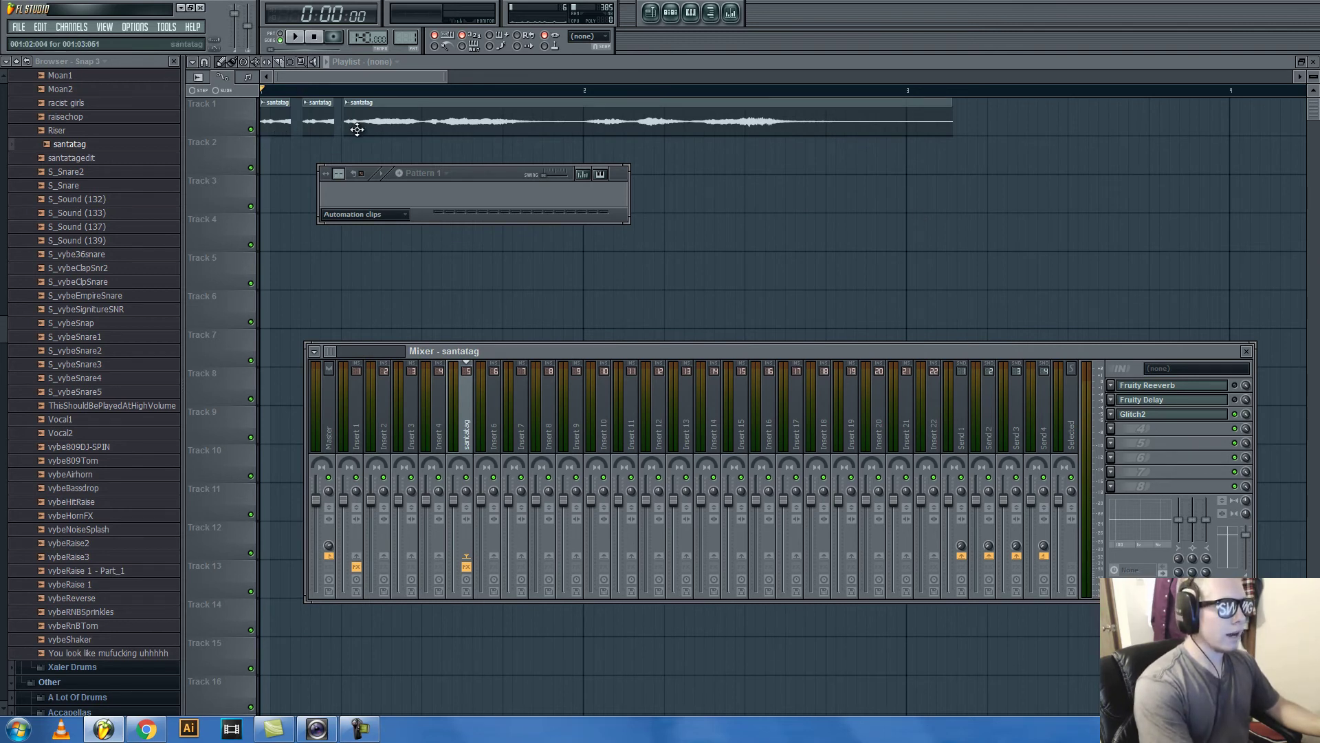
Open Glitch2 on the santatag mixer track, set Tape Stop's Slow Down to 1/4 and play the arrangement.
left_click(1195, 419)
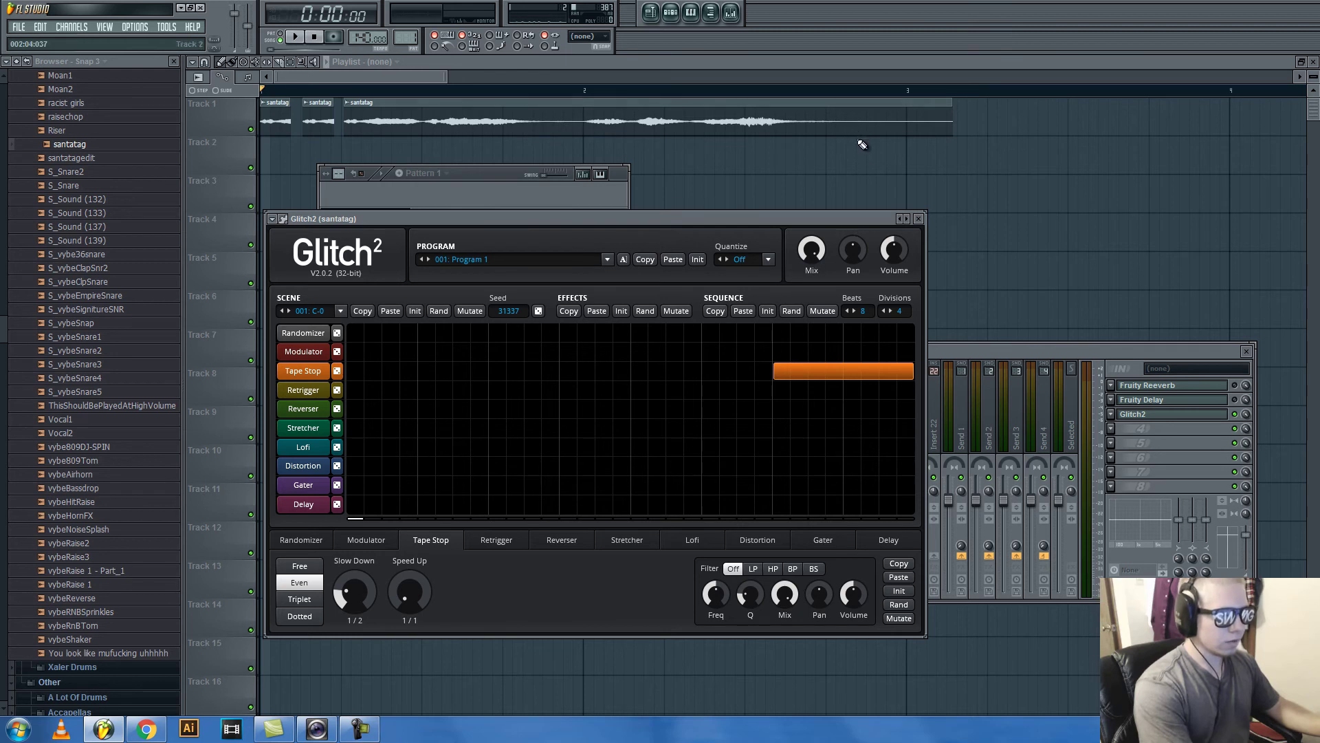
left_click(848, 311)
left_click(854, 310)
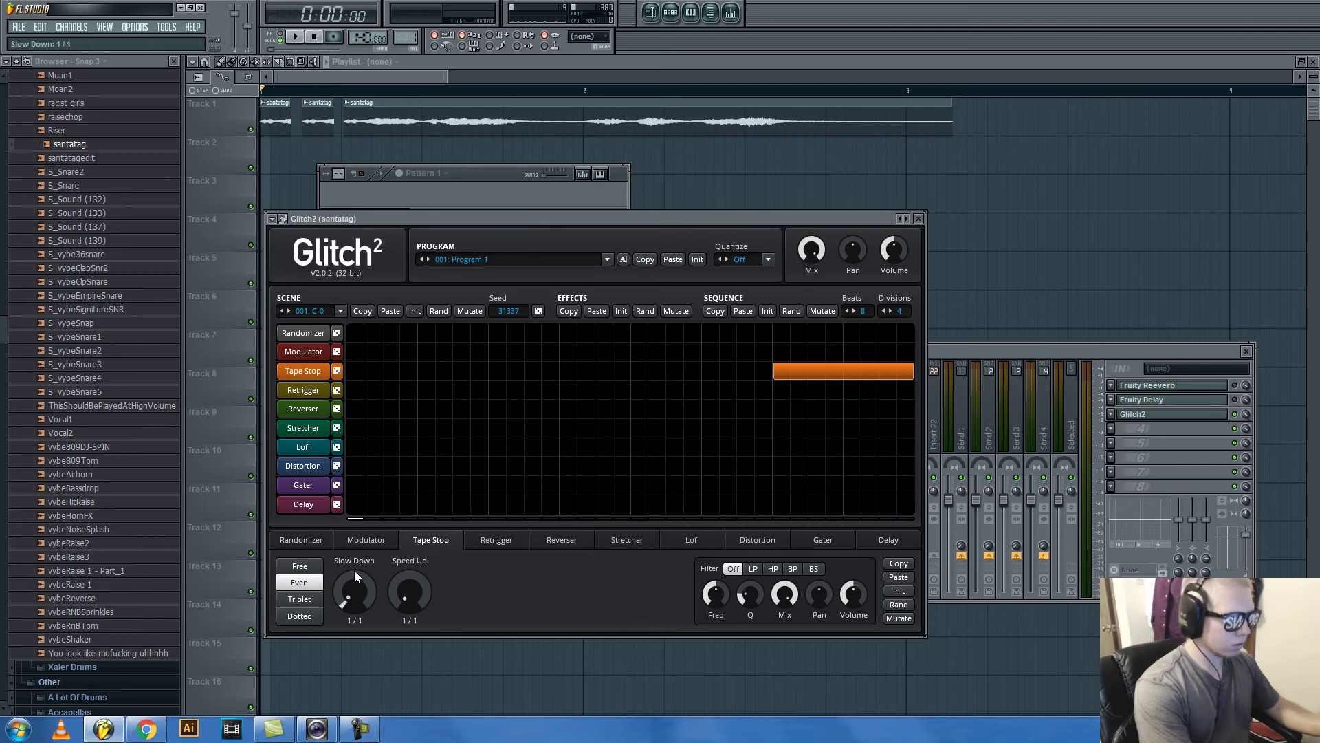
key("space")
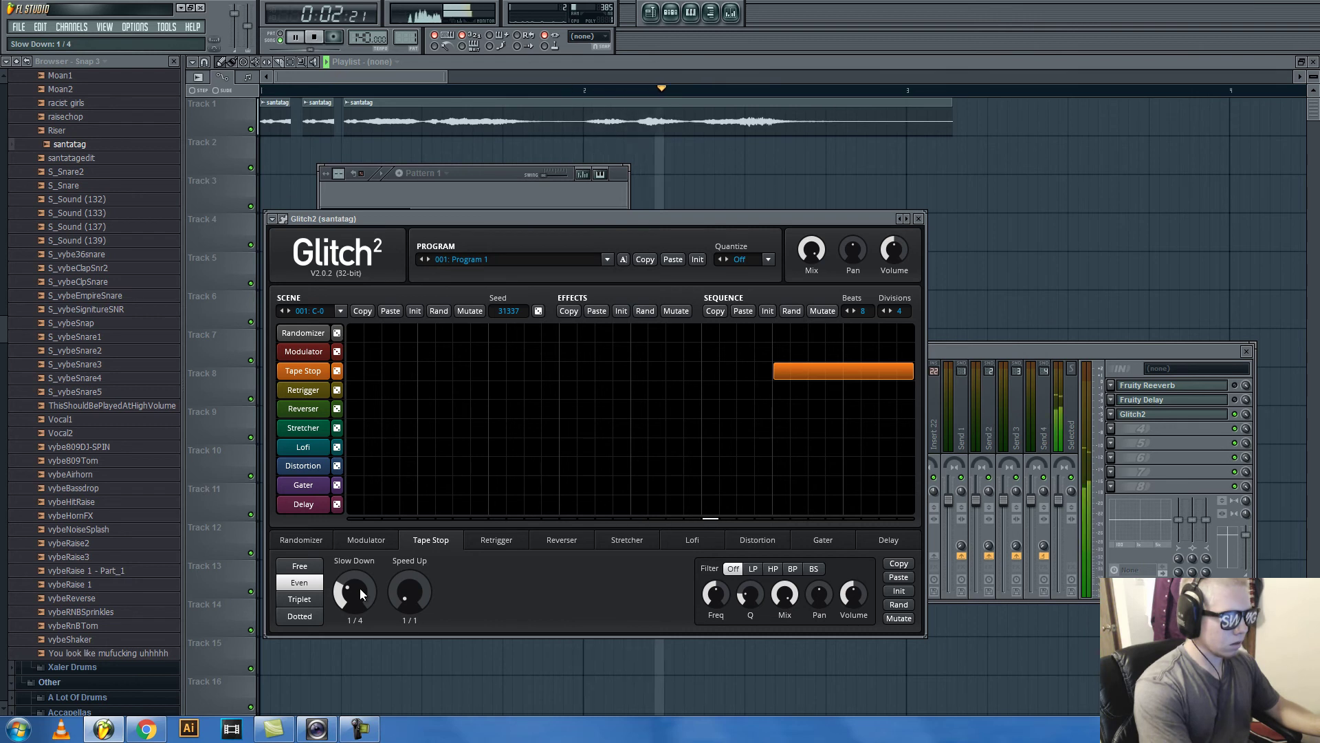
key("space")
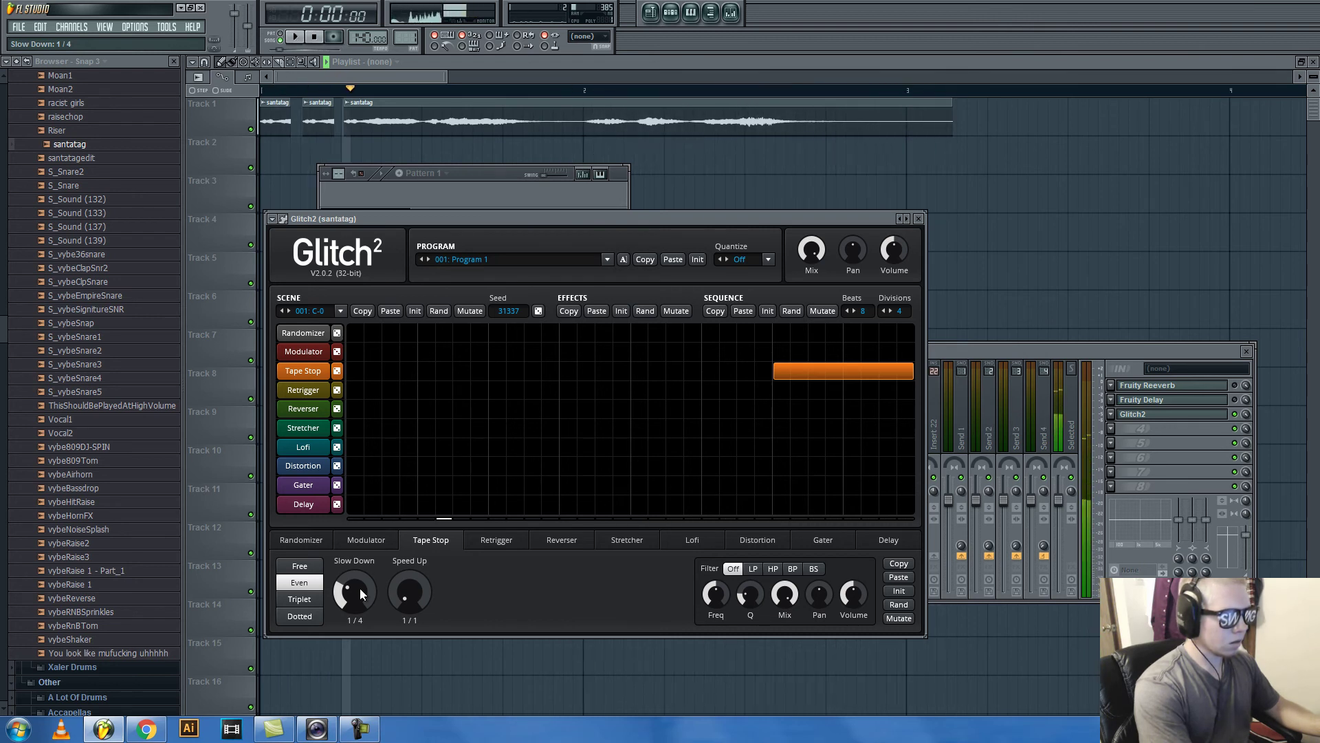
Try Tape Stop's Speed Up at 1/64 during playback, stop the arrangement and return Speed Up to 1/1.
key("space")
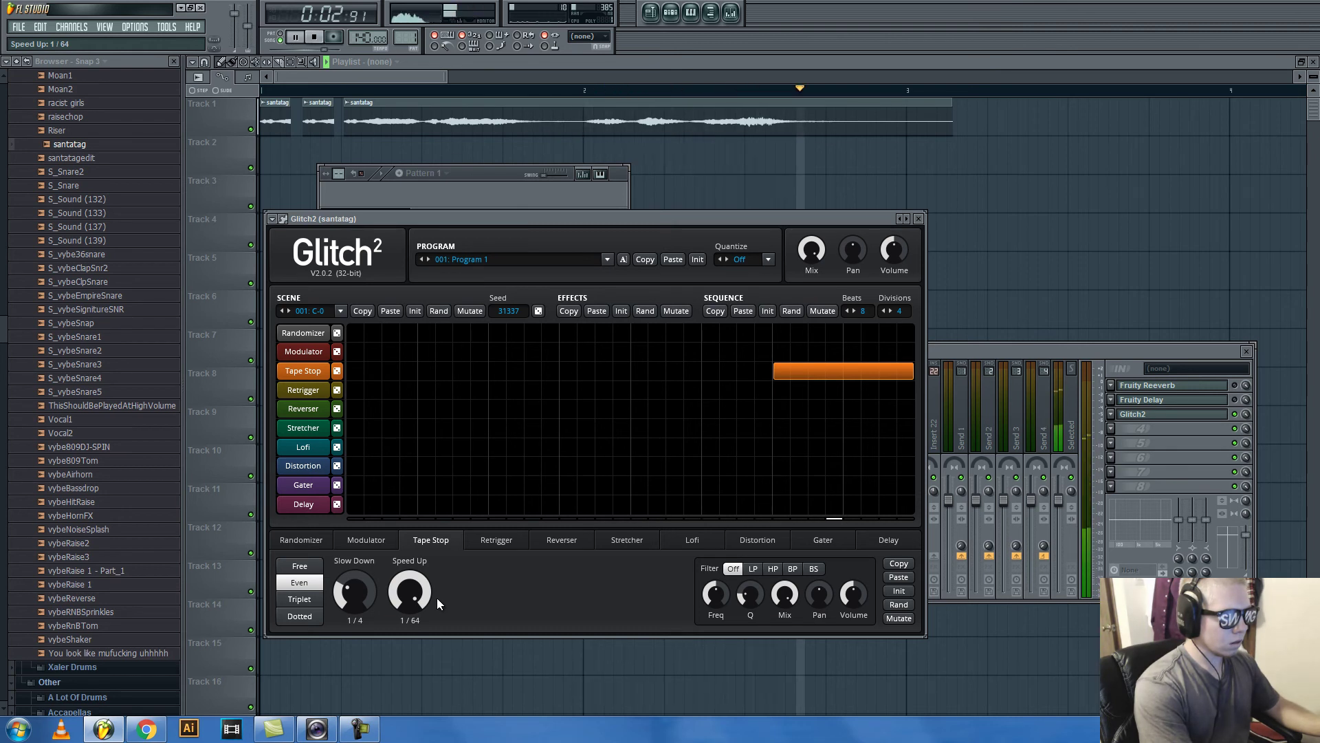
key("space")
left_click_drag(436, 597, 526, 605)
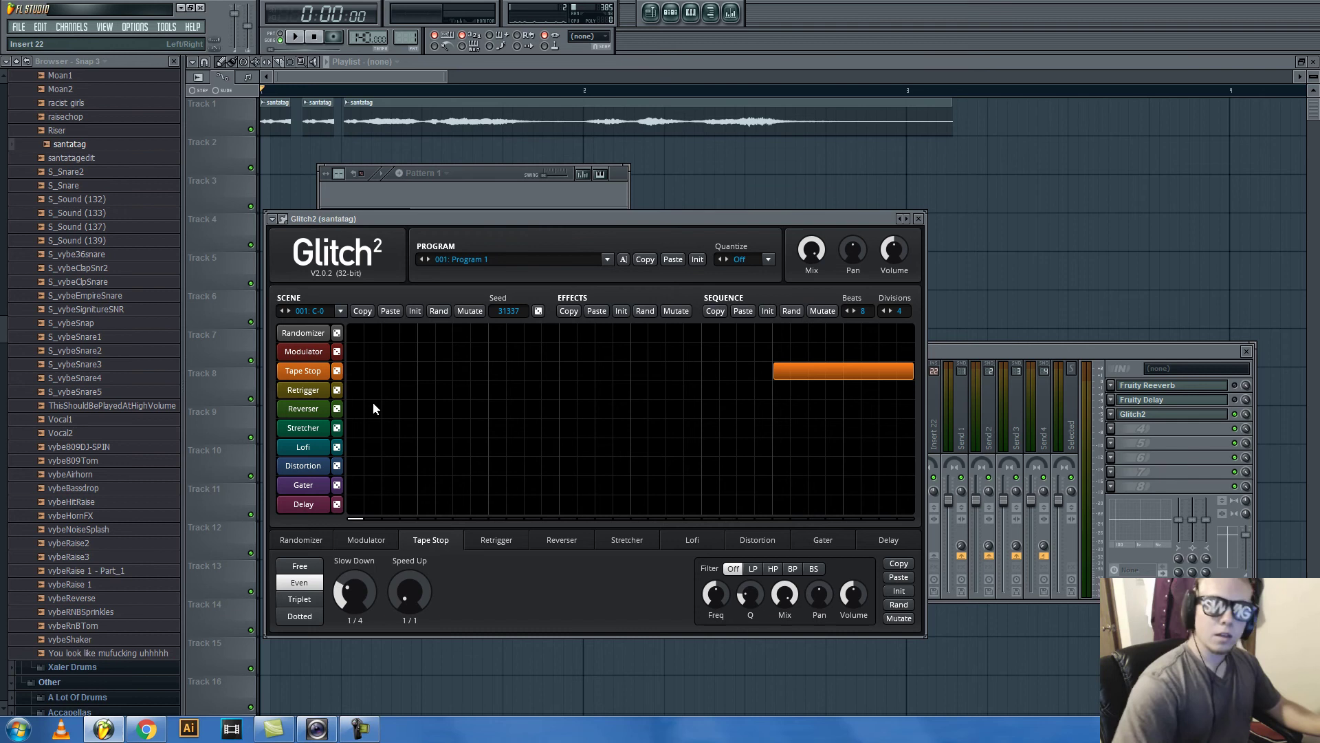
left_click(365, 730)
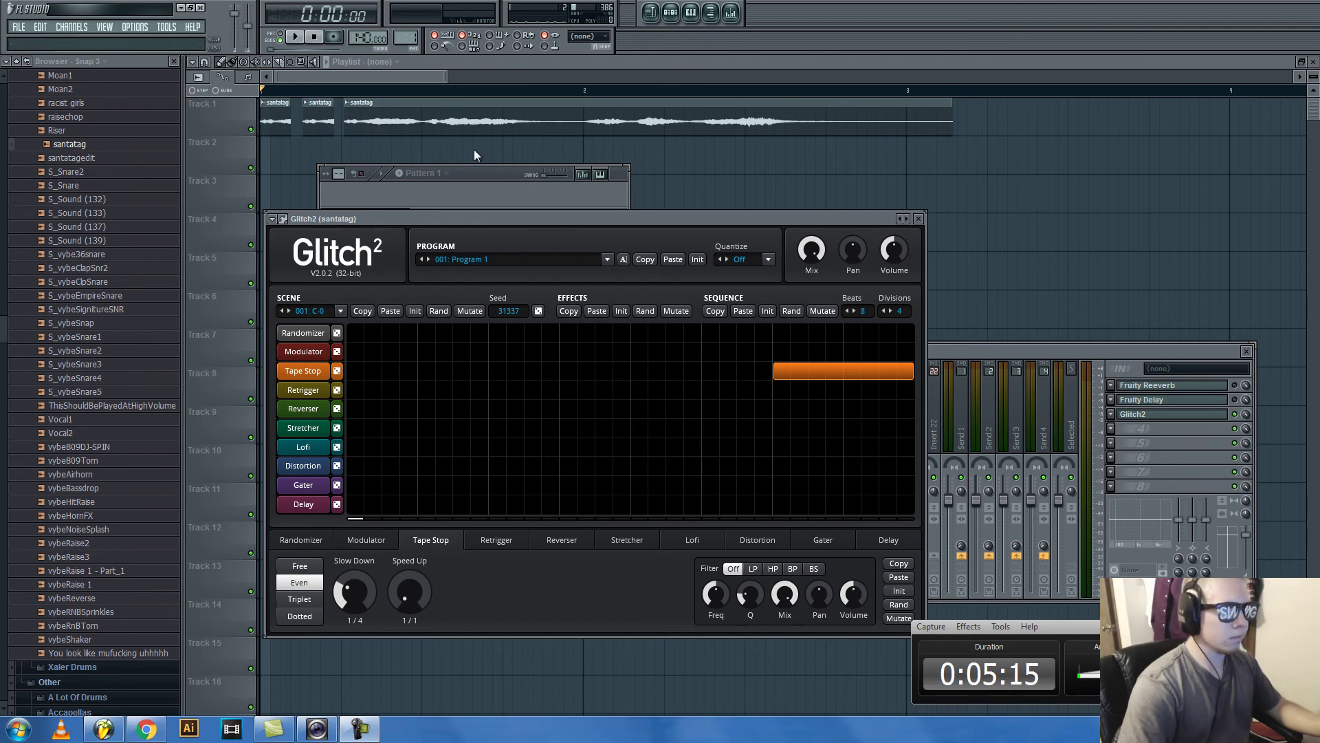
left_click(459, 193)
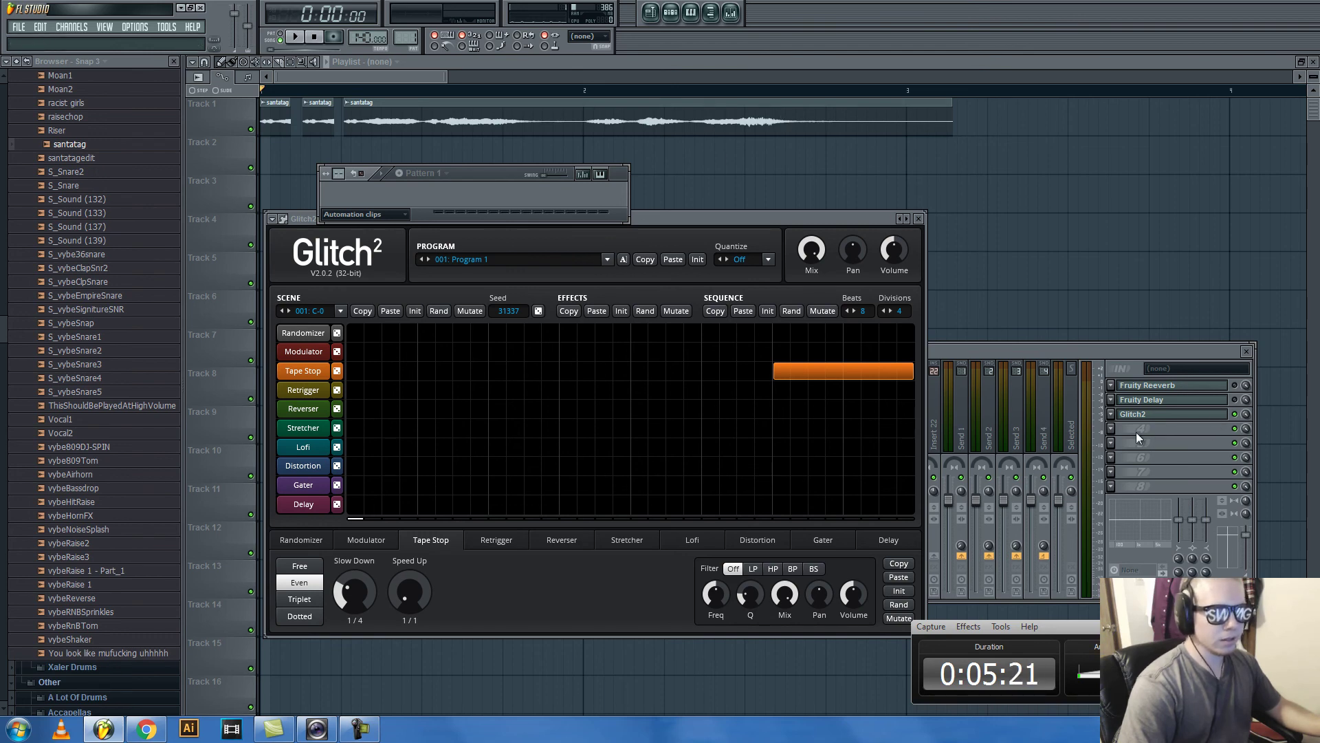
Load Edison into effect slot 5 of the santatag mixer track, after Glitch2.
left_click(1106, 365)
left_click(1112, 457)
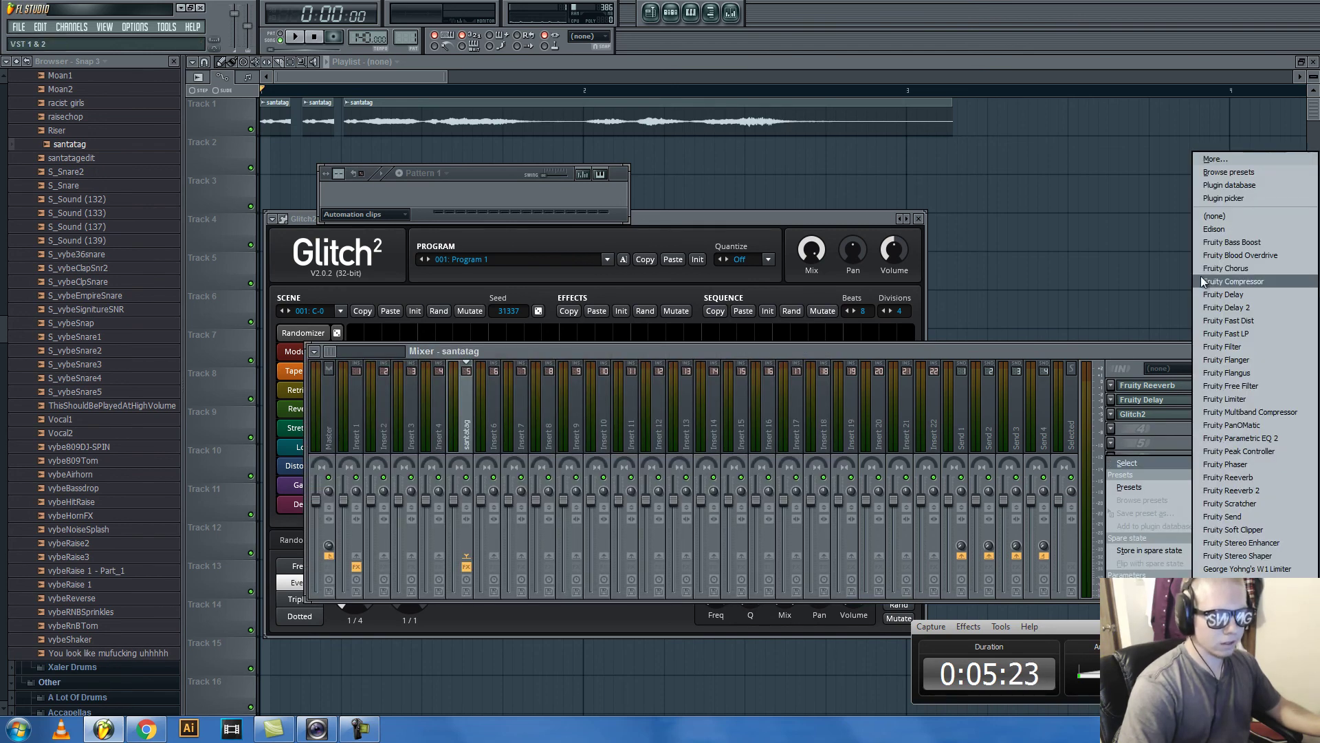
key("Escape")
left_click(1112, 458)
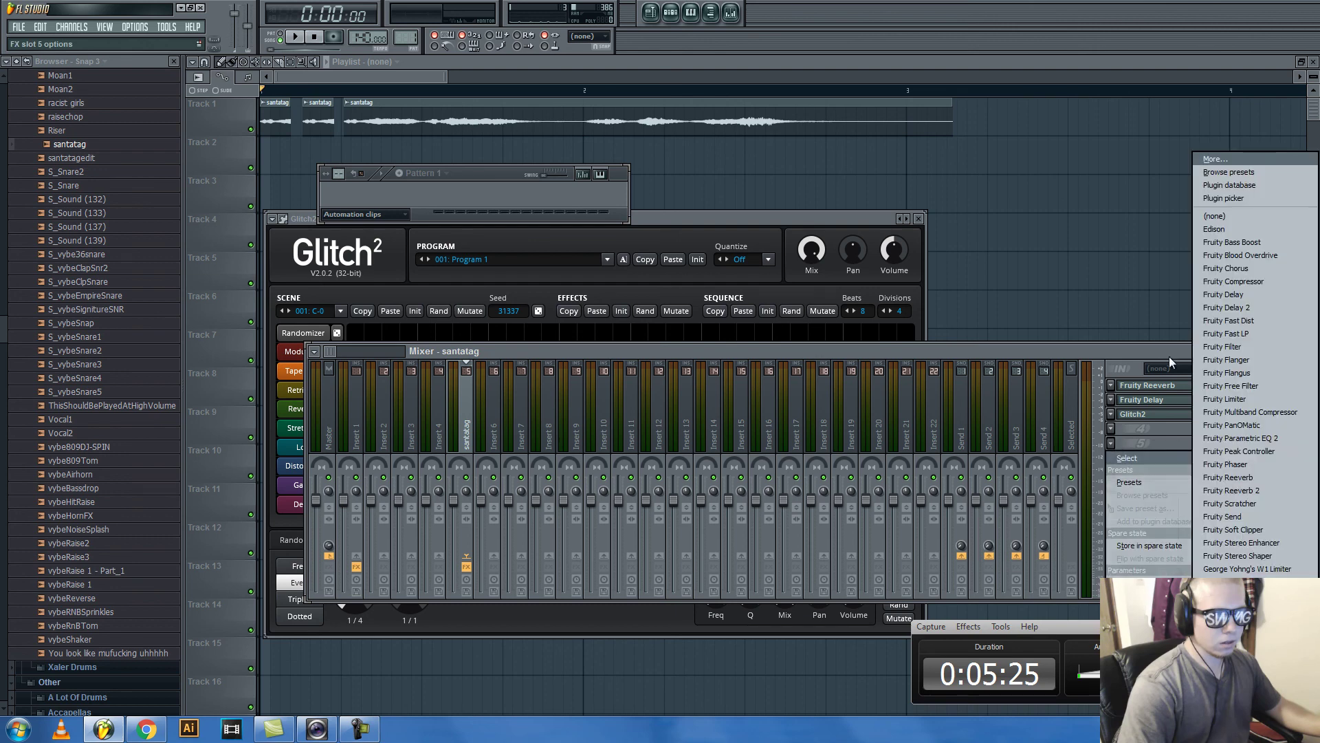
left_click(1217, 229)
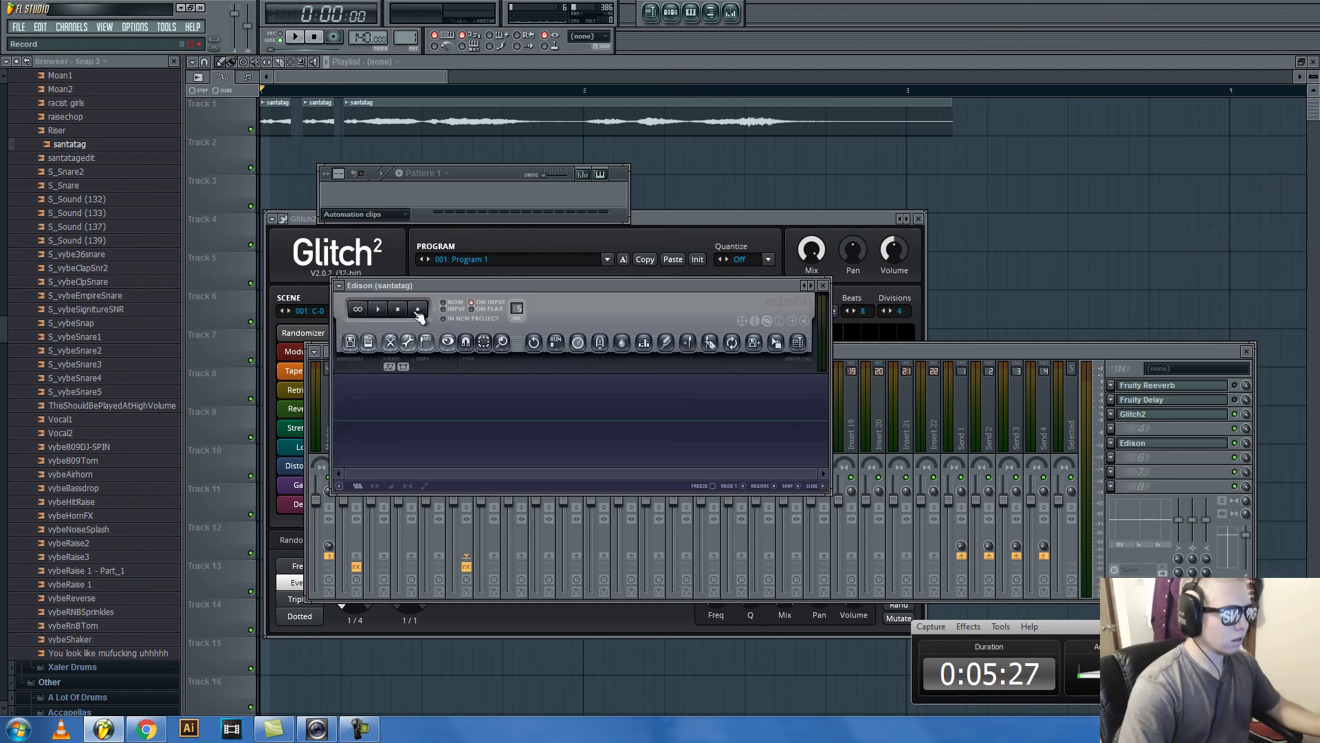
Record the playing arrangement into Edison, stop recording and song playback, and audition the captured take.
left_click(416, 308)
left_click(296, 38)
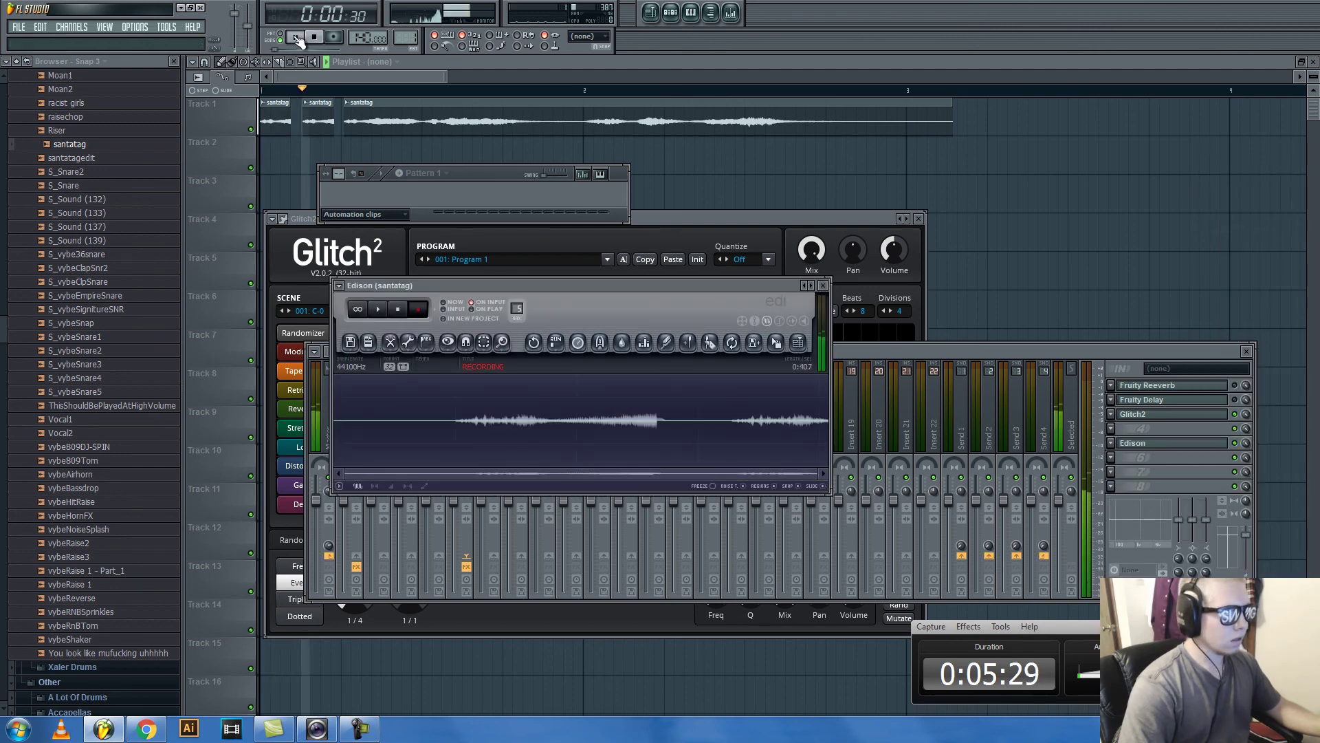
left_click(398, 310)
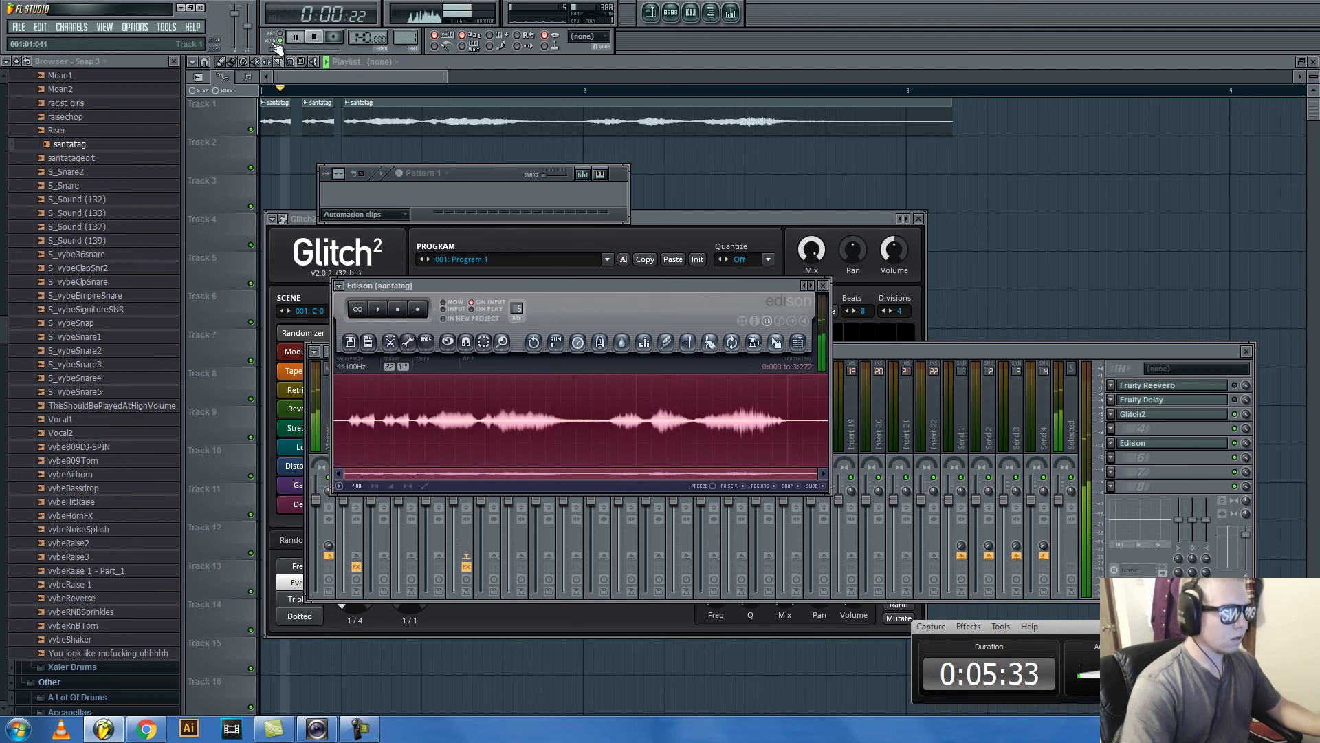
left_click(315, 38)
left_click(379, 310)
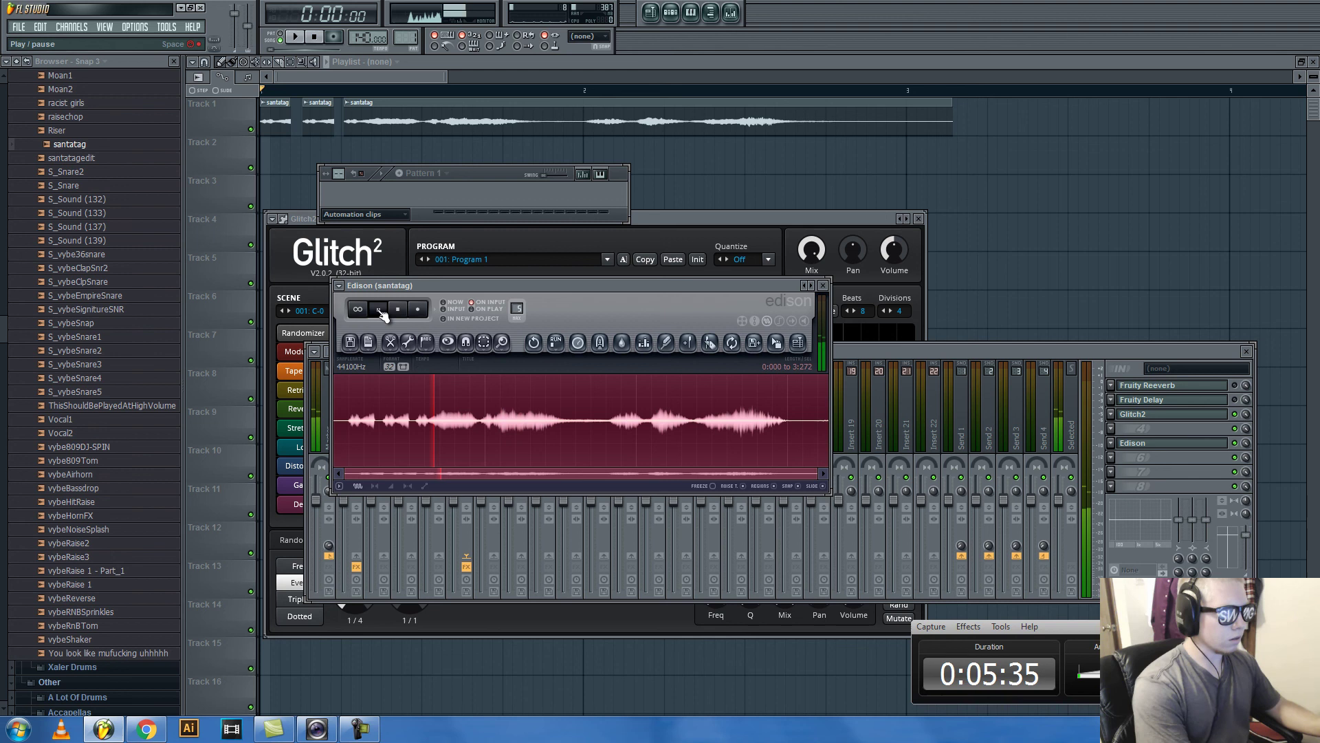